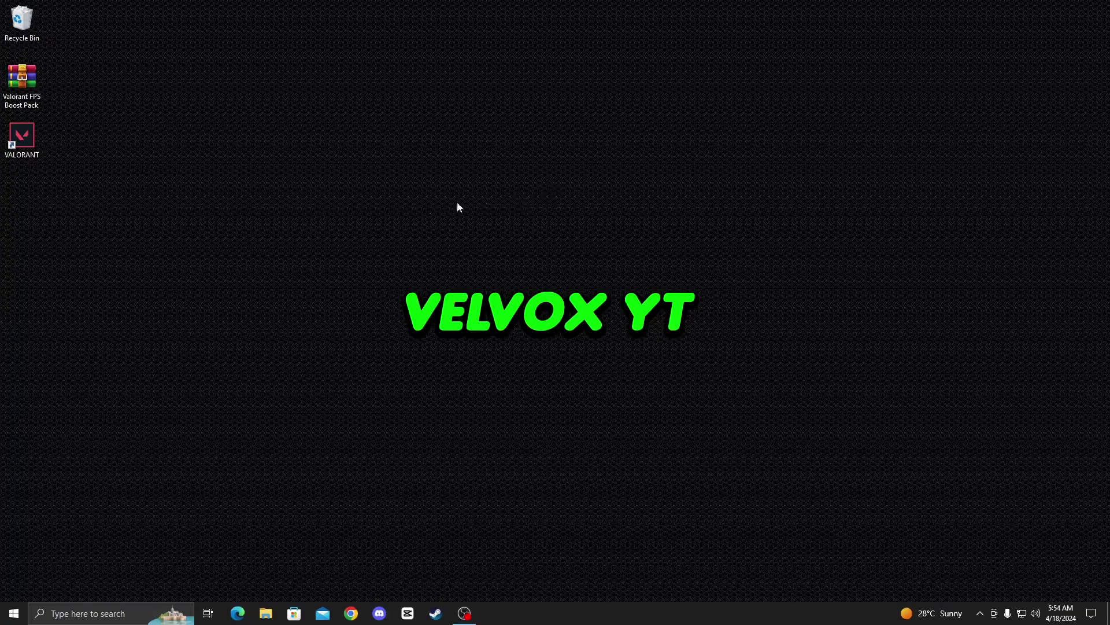
# - From the VALORANT shortcut's location, go to E:\Riot Games\VALORANT\live\ShooterGame\Binaries\Win64
pyautogui.rightClick(16, 150)
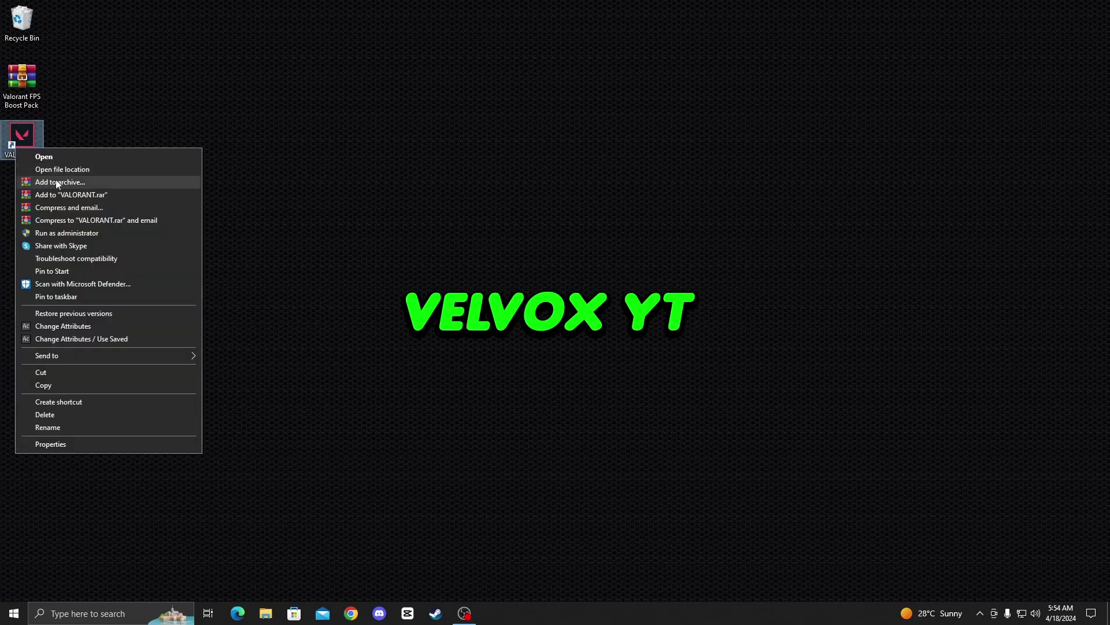
pyautogui.click(49, 169)
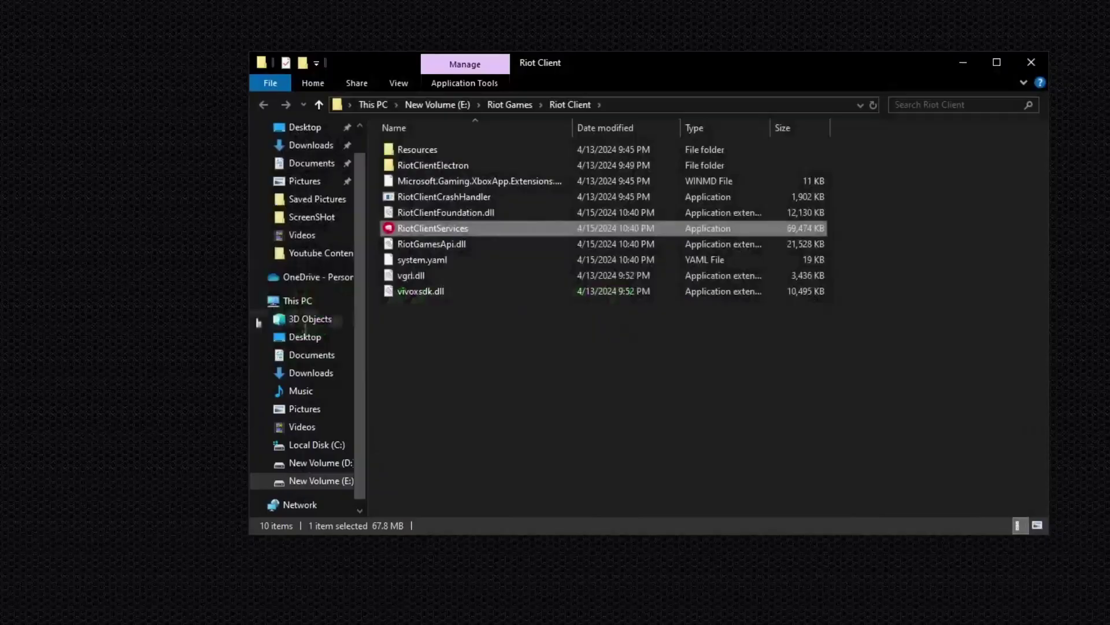
pyautogui.click(508, 105)
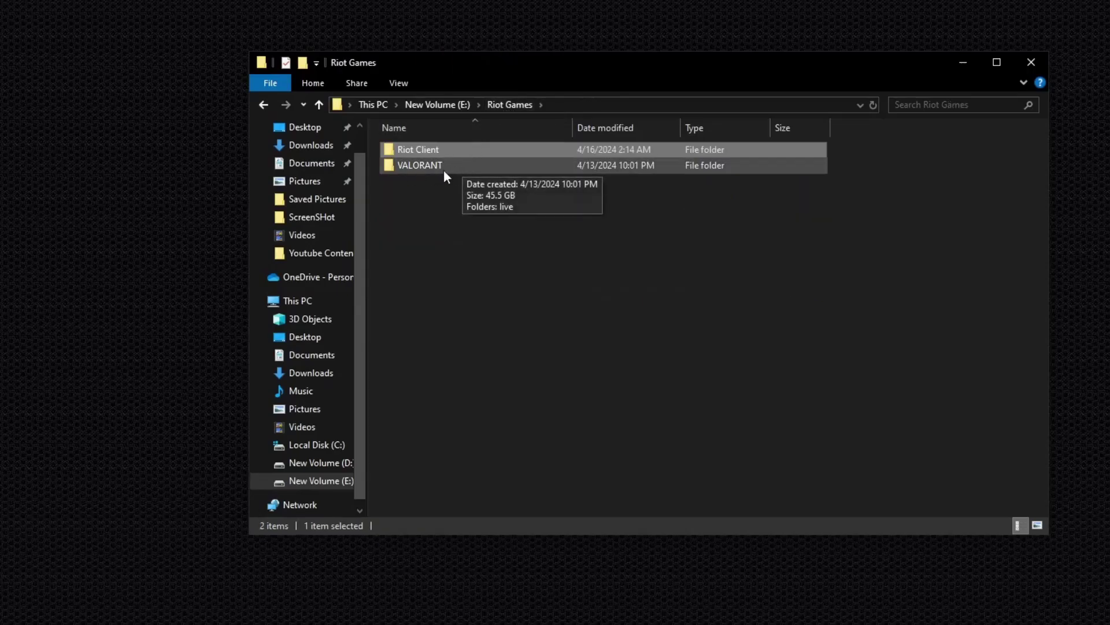
pyautogui.doubleClick(411, 166)
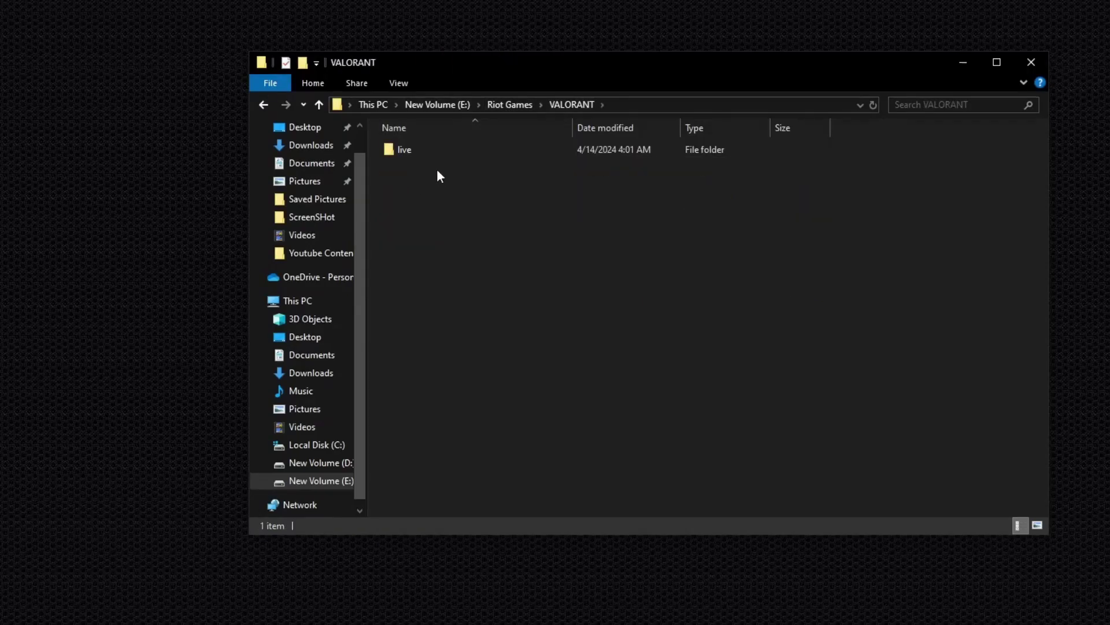
pyautogui.doubleClick(406, 155)
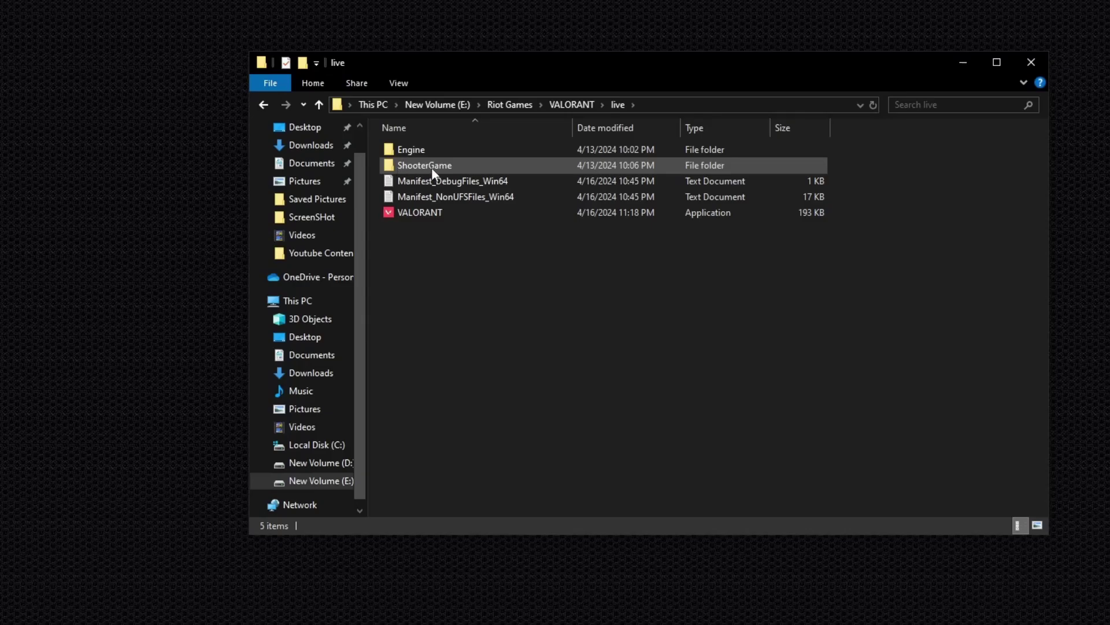
pyautogui.doubleClick(415, 165)
pyautogui.doubleClick(425, 157)
pyautogui.doubleClick(422, 155)
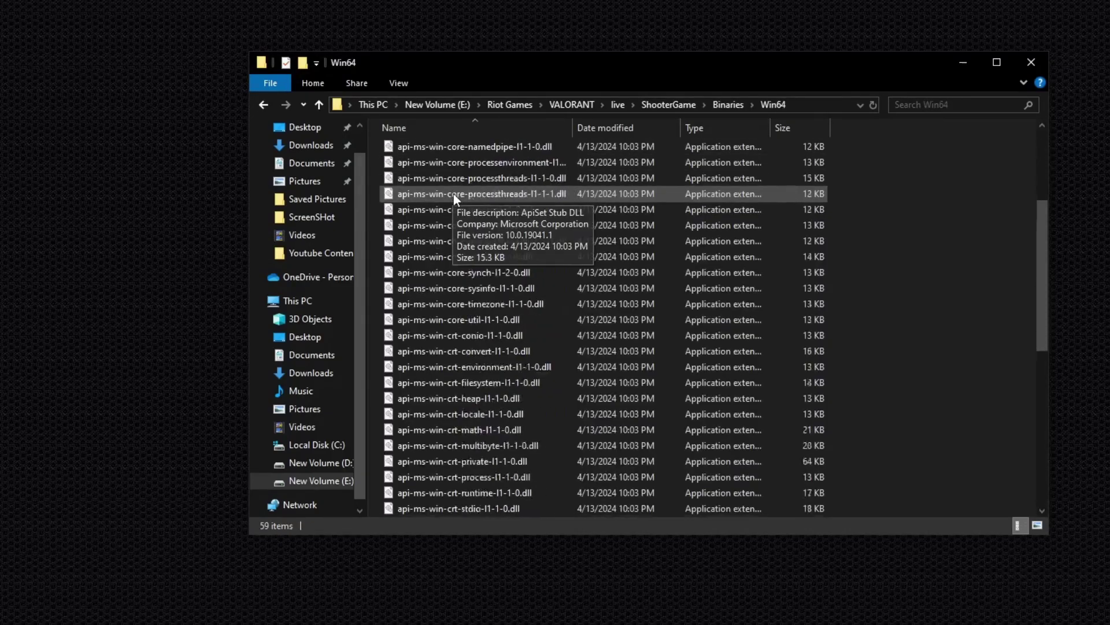
pyautogui.scroll(-7, 453, 193)
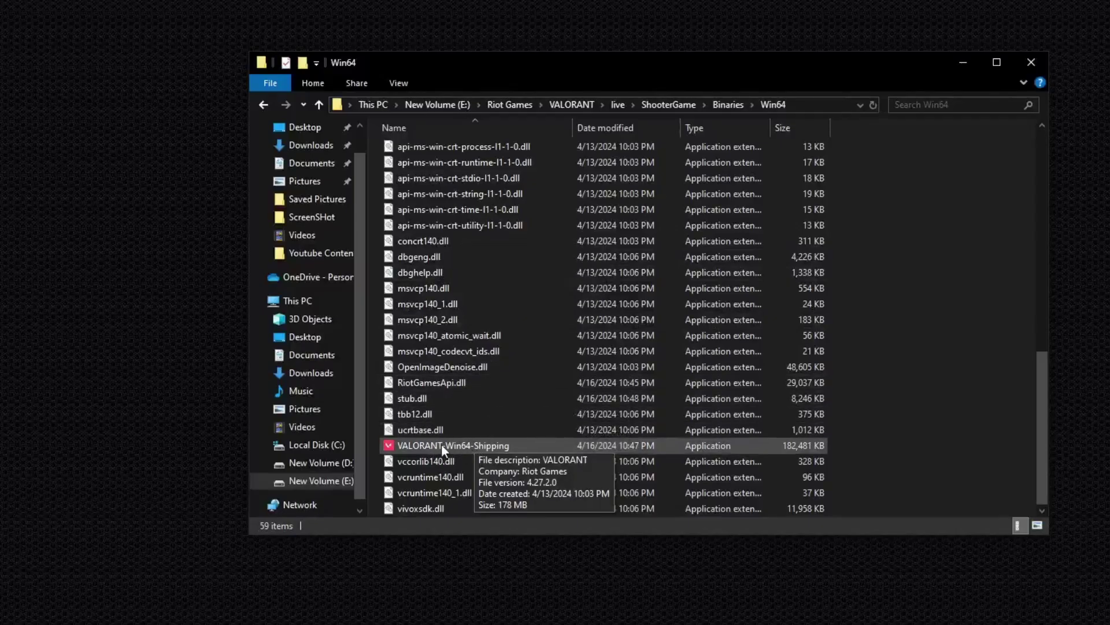
# - In VALORANT-Win64-Shipping's compatibility properties, tick Disable fullscreen optimizations
pyautogui.rightClick(461, 443)
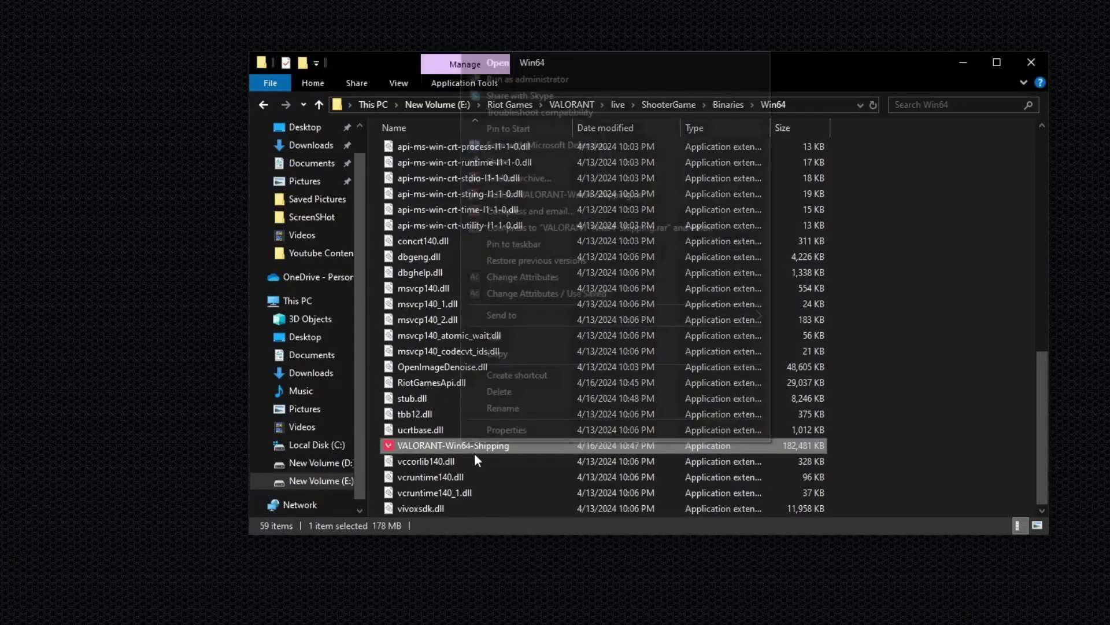
pyautogui.click(512, 430)
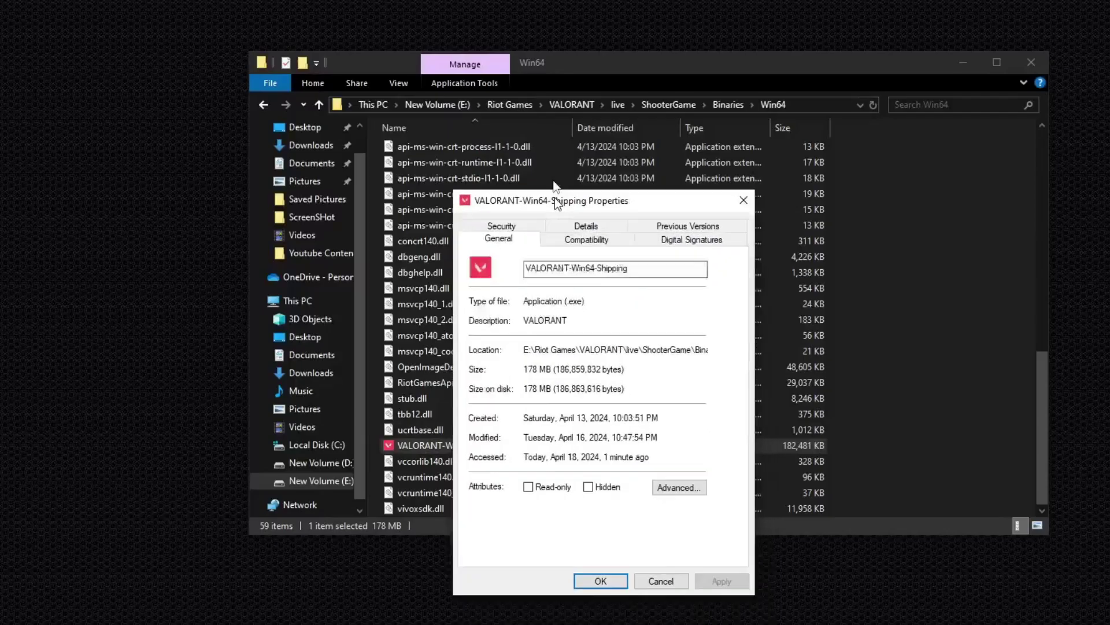
pyautogui.click(580, 203)
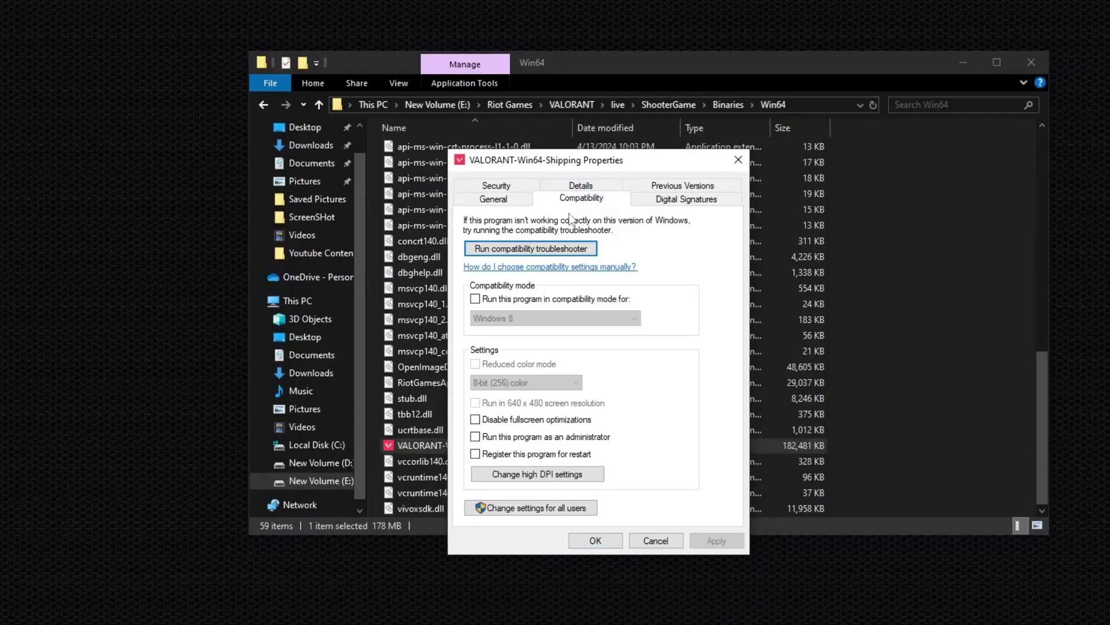
pyautogui.click(485, 420)
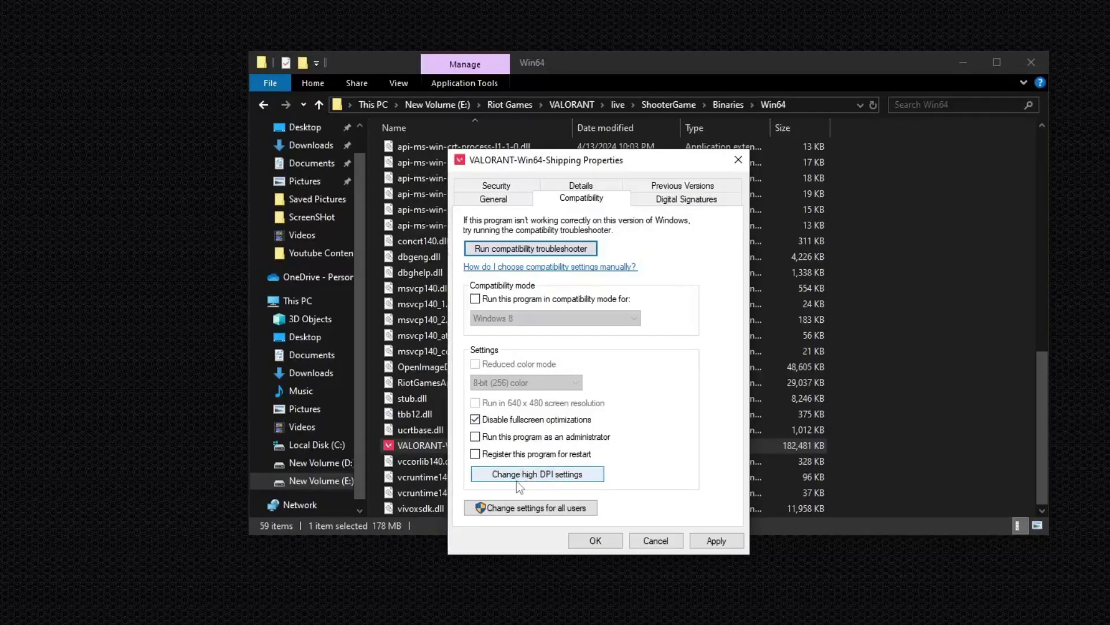
# - Override high DPI scaling to be performed by Application, then apply and close the properties
pyautogui.click(560, 477)
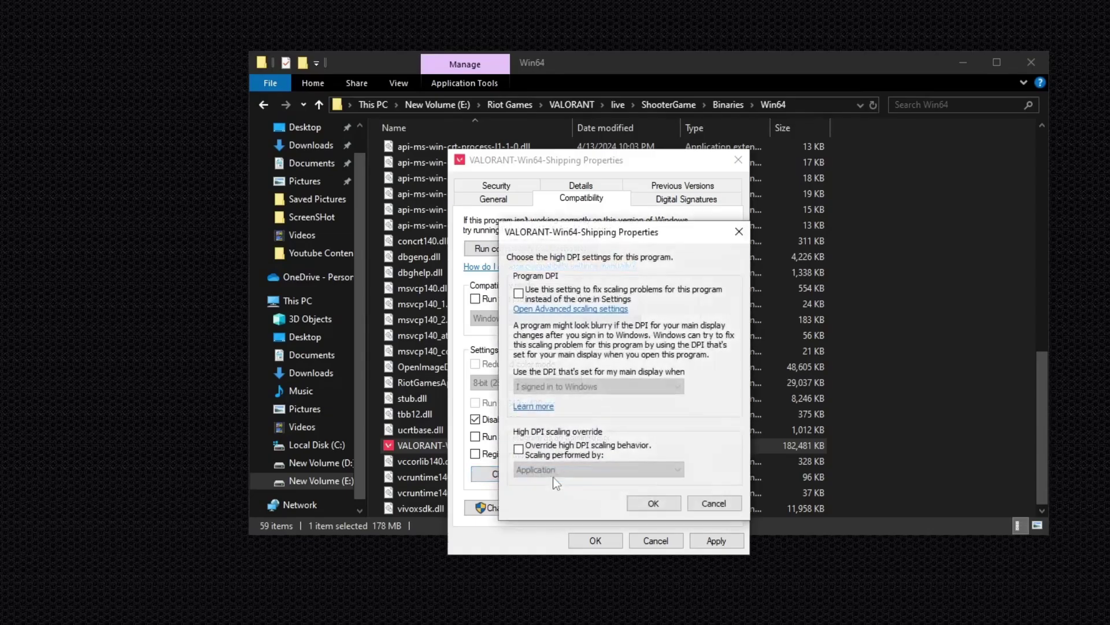
pyautogui.click(519, 450)
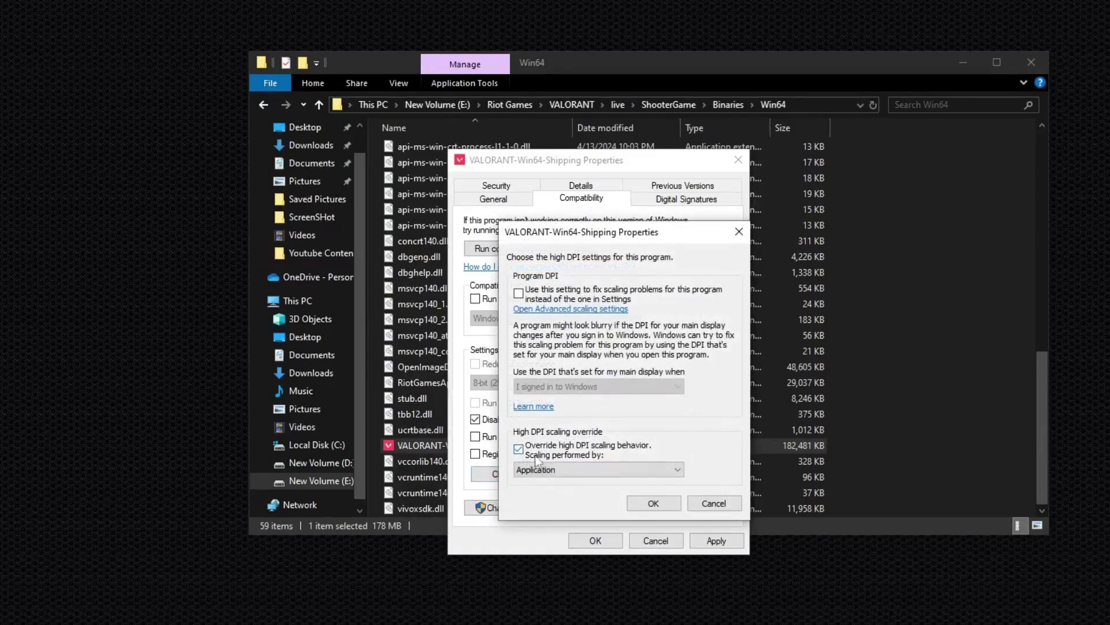
pyautogui.click(559, 470)
pyautogui.click(547, 479)
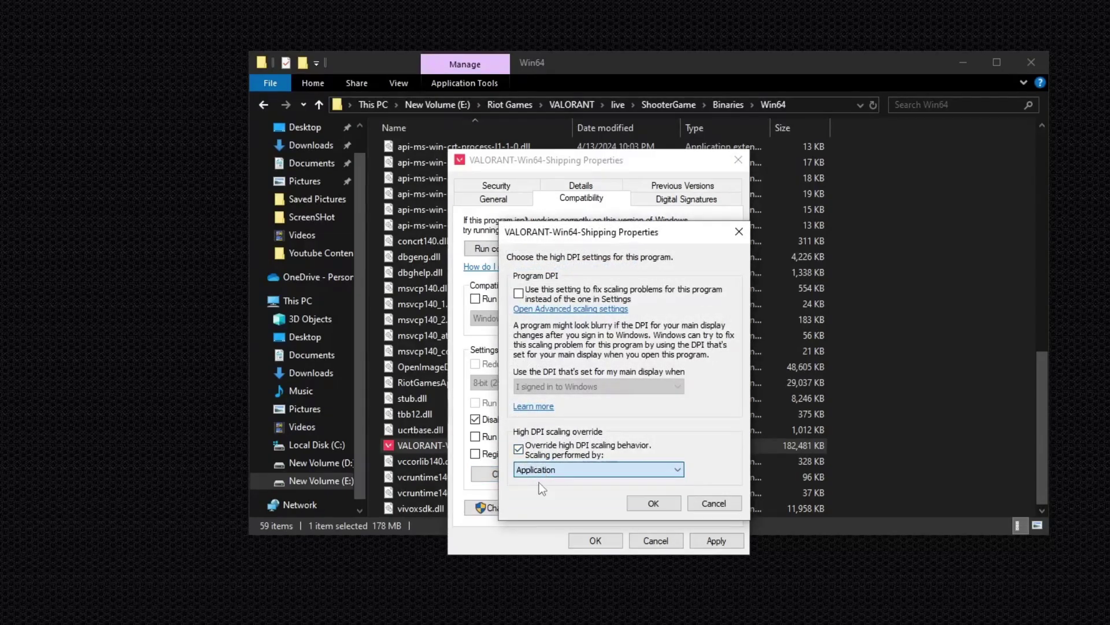
pyautogui.click(653, 503)
pyautogui.click(719, 541)
pyautogui.click(595, 542)
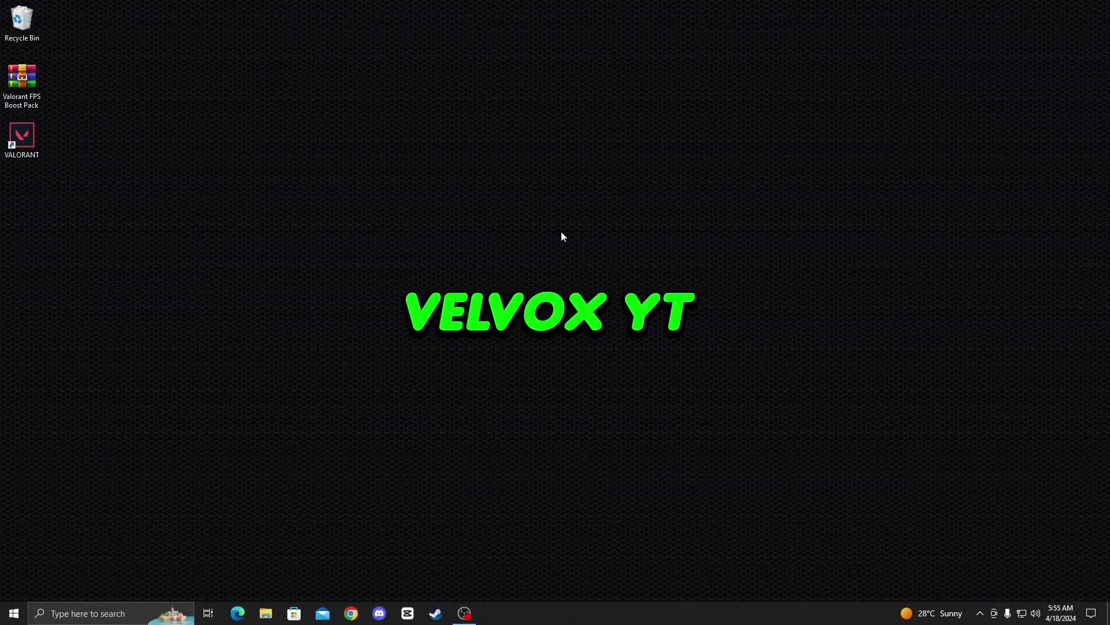
# - Open Graphics settings via a 'gpu' search and browse to the VALORANT Binaries\Win64 folder on E:
pyautogui.click(116, 611)
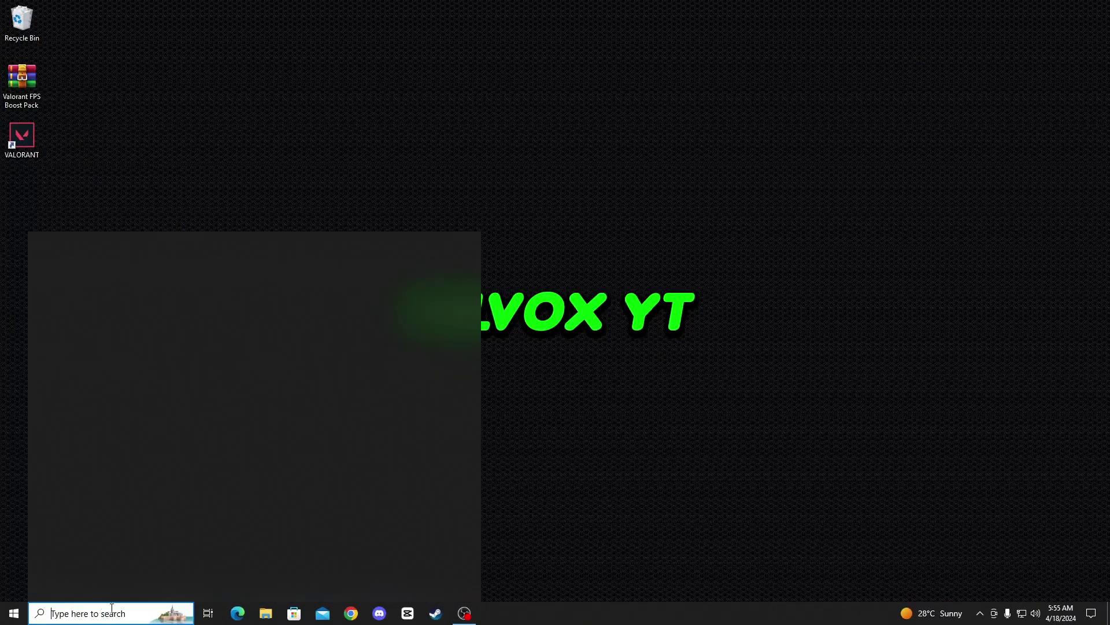
pyautogui.write('gpu')
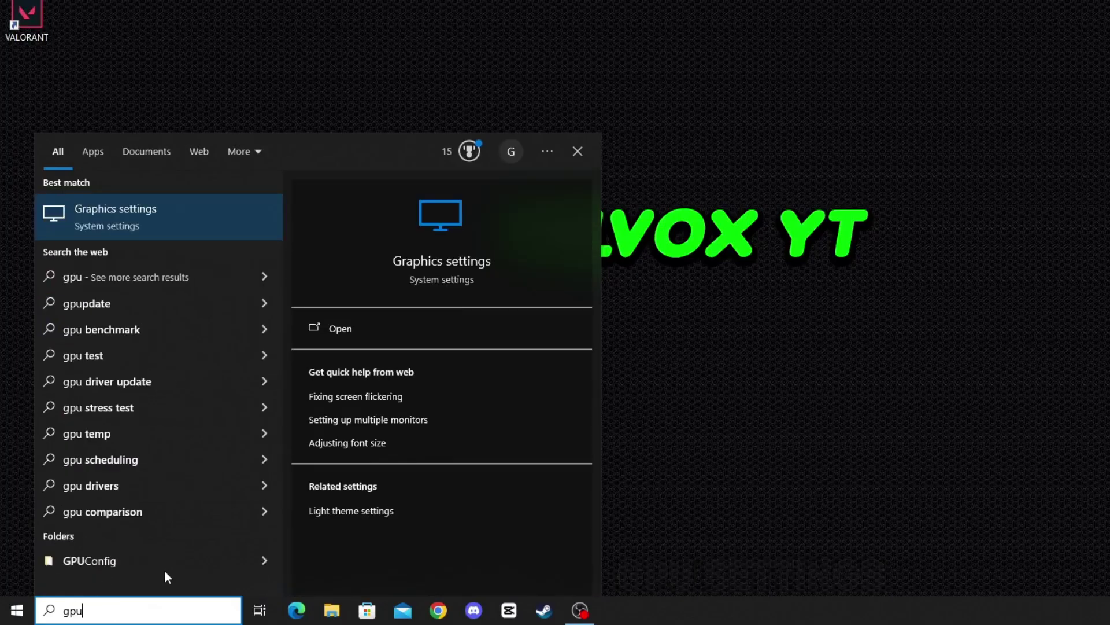
pyautogui.press('Return')
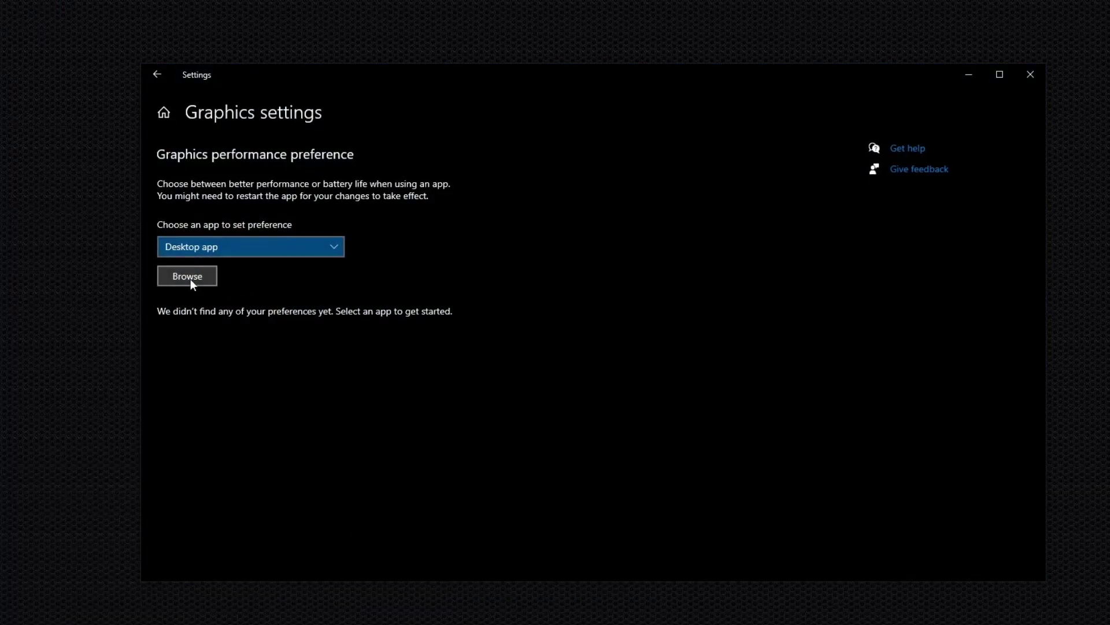
pyautogui.click(211, 275)
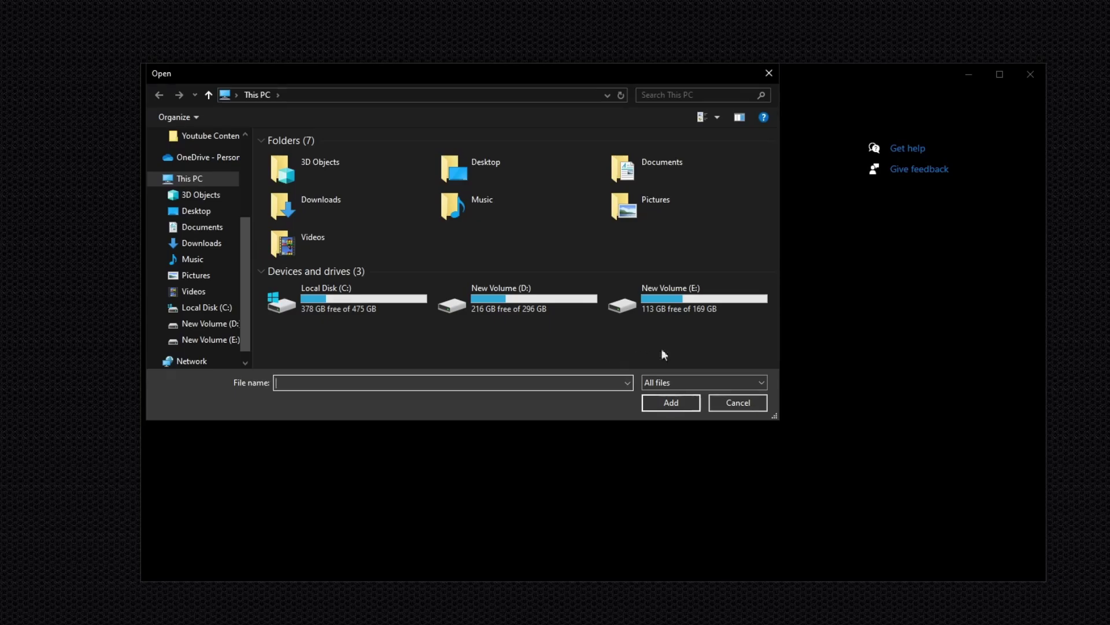
pyautogui.doubleClick(668, 303)
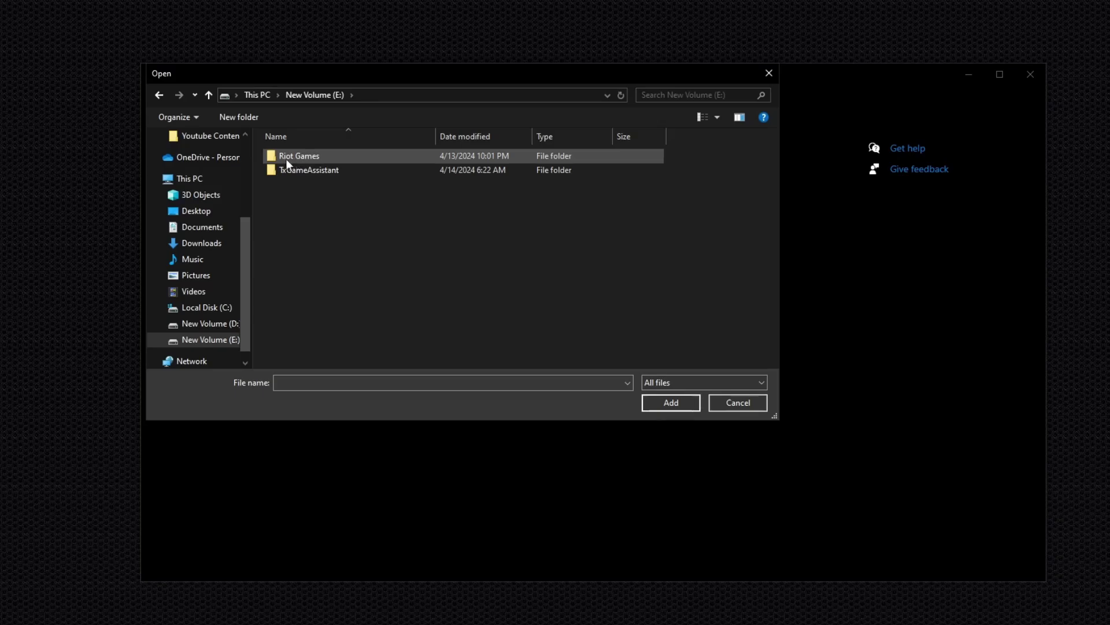
pyautogui.doubleClick(296, 154)
pyautogui.doubleClick(297, 168)
pyautogui.doubleClick(302, 161)
pyautogui.click(297, 168)
pyautogui.doubleClick(297, 168)
pyautogui.doubleClick(307, 162)
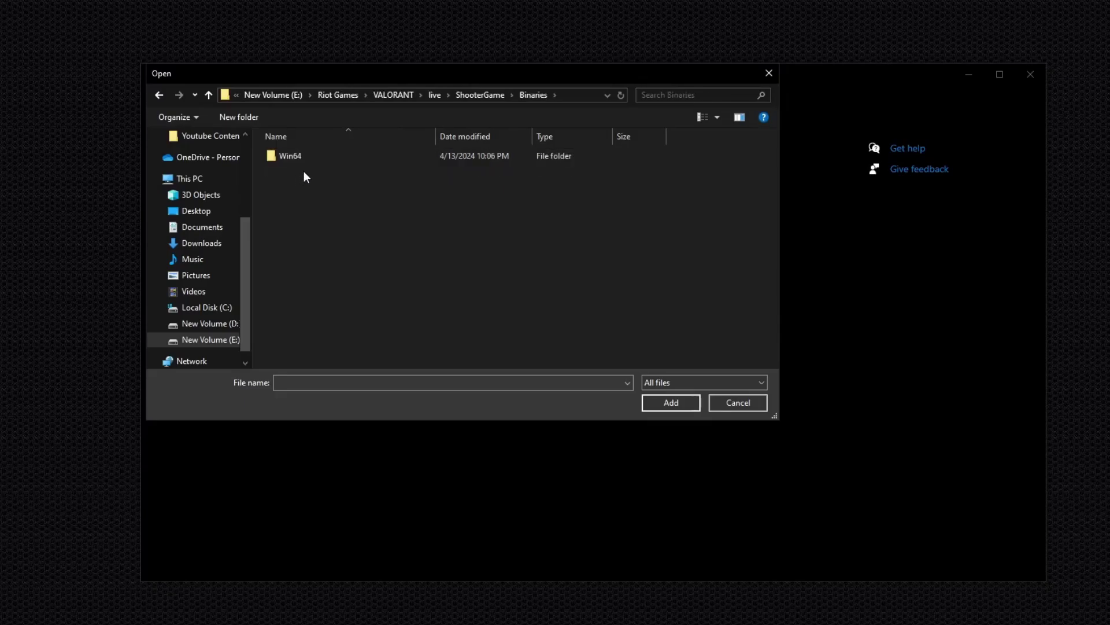
pyautogui.doubleClick(307, 162)
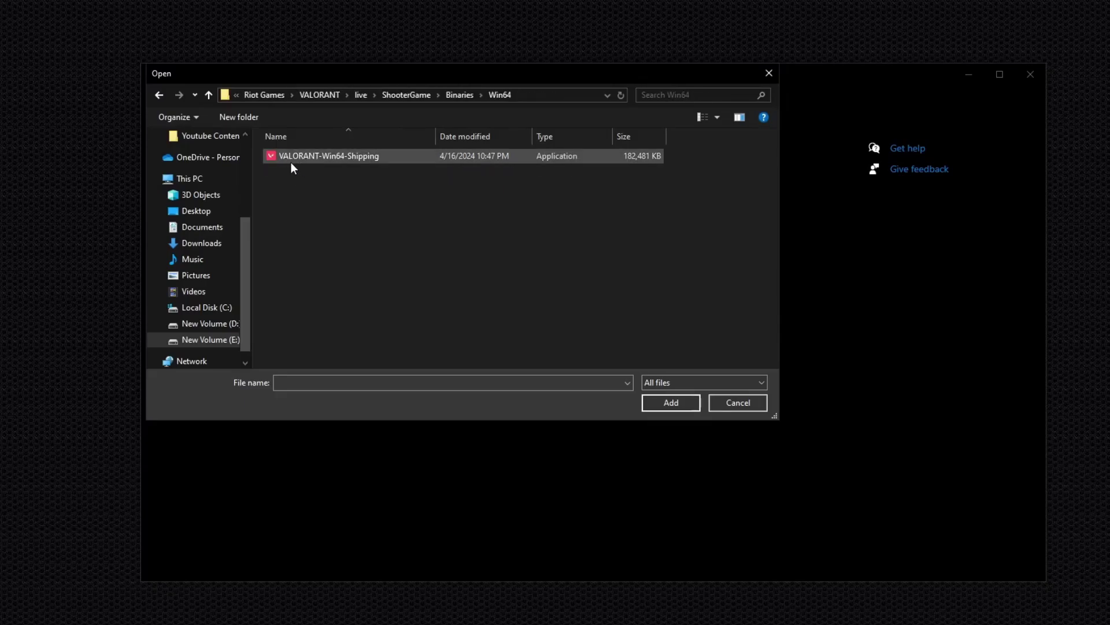
# - Add VALORANT-Win64-Shipping.exe and save its graphics preference as High performance
pyautogui.click(339, 157)
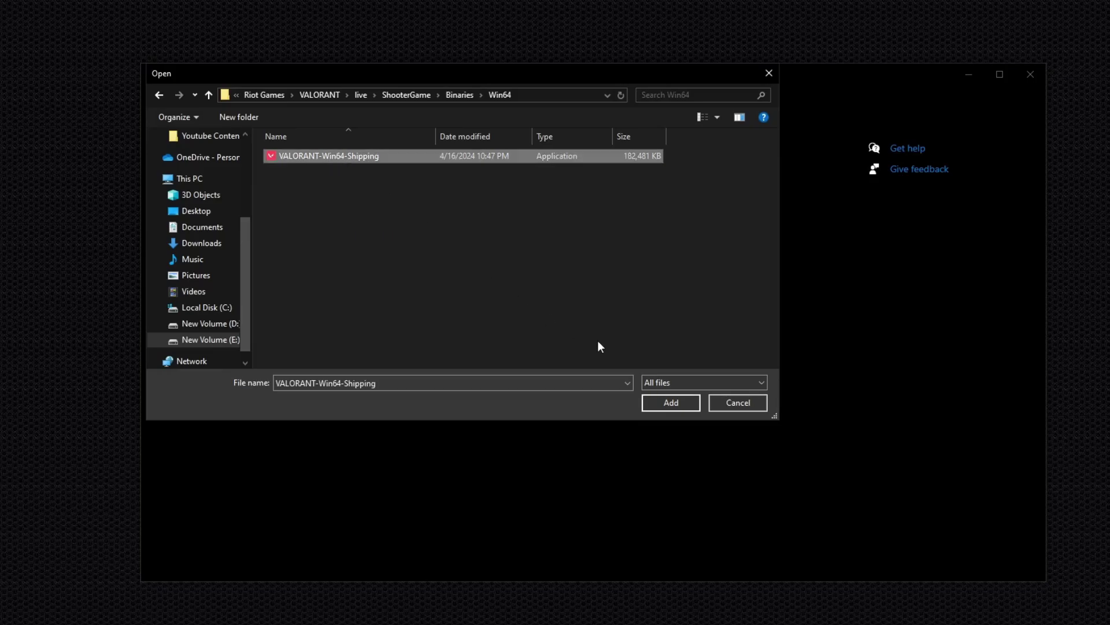
pyautogui.click(671, 402)
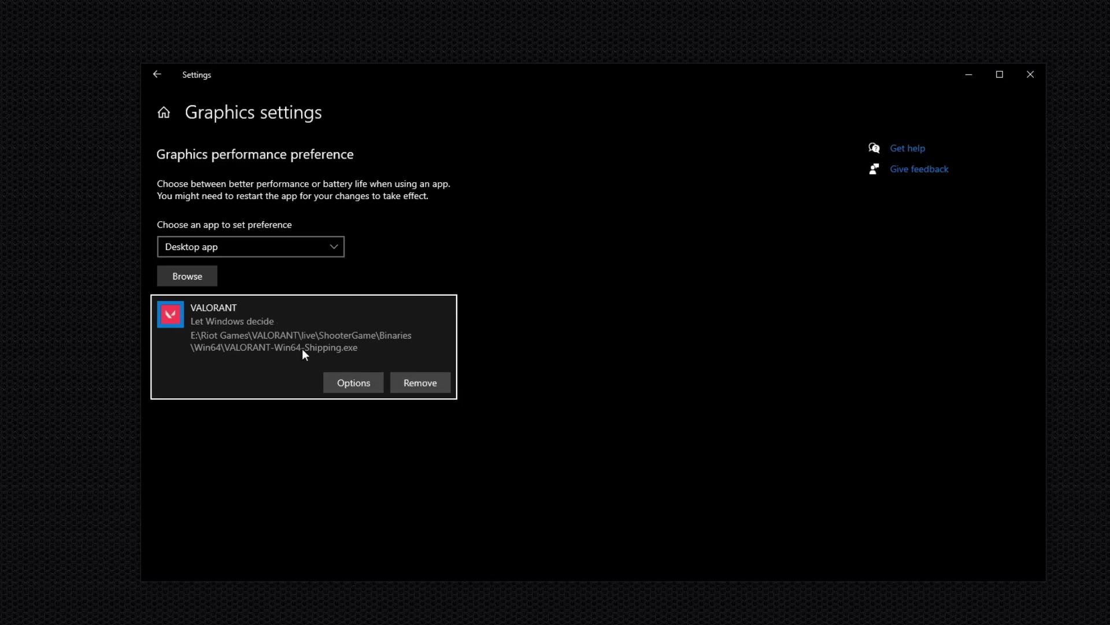
pyautogui.click(355, 386)
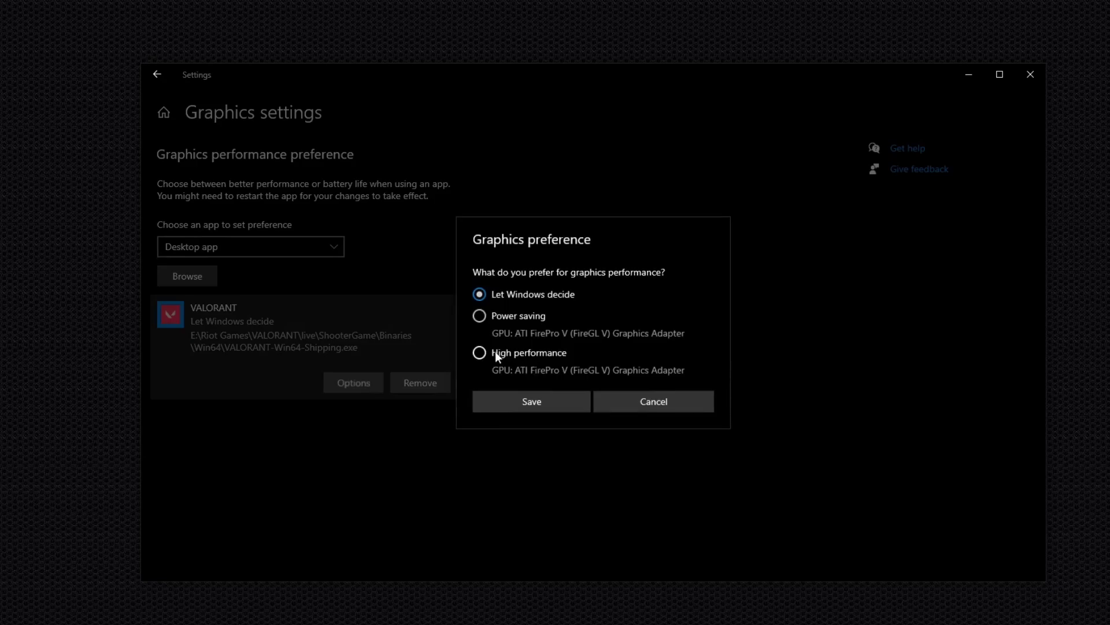
pyautogui.click(512, 353)
pyautogui.click(480, 401)
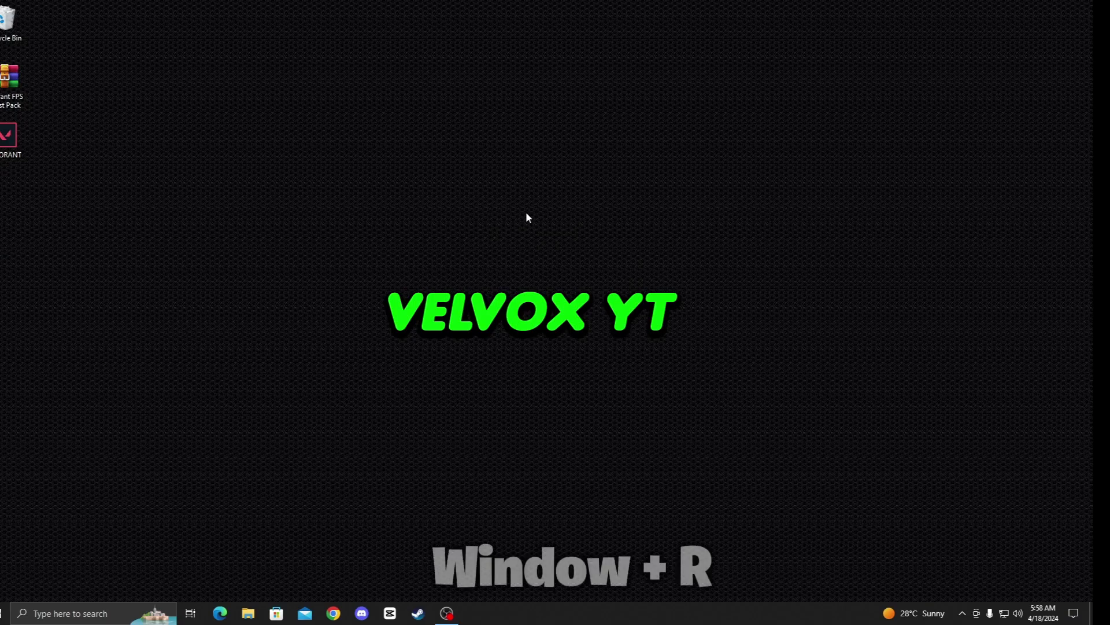
# - Open %localappdata% from the Run prompt and enter the VALORANT folder
pyautogui.press('super+r')
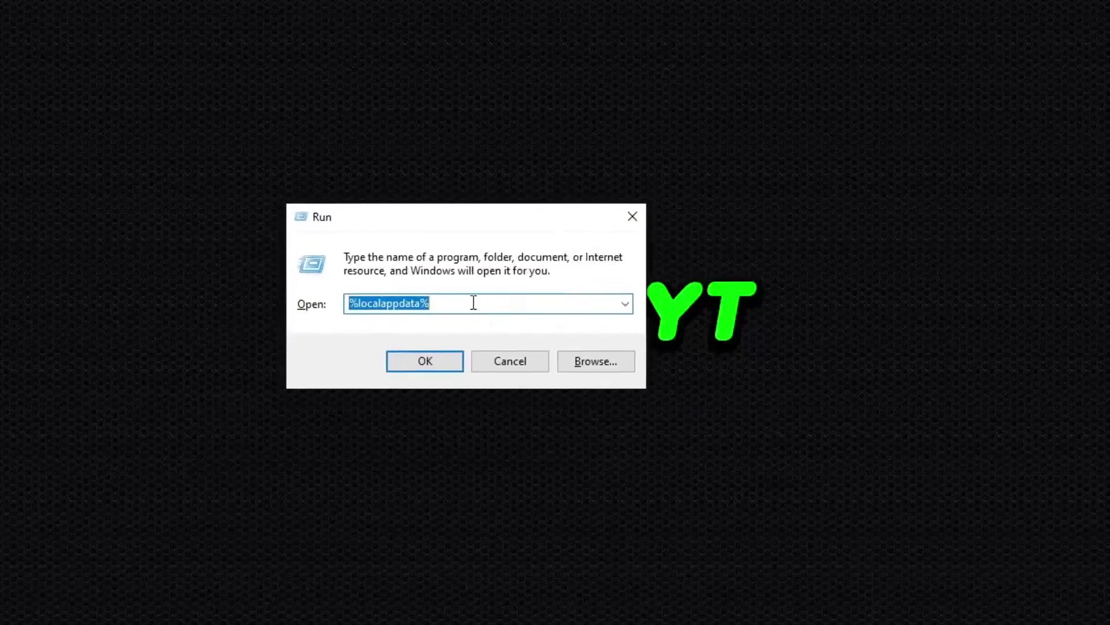
pyautogui.click(448, 289)
pyautogui.doubleClick(447, 302)
pyautogui.click(462, 304)
pyautogui.click(426, 362)
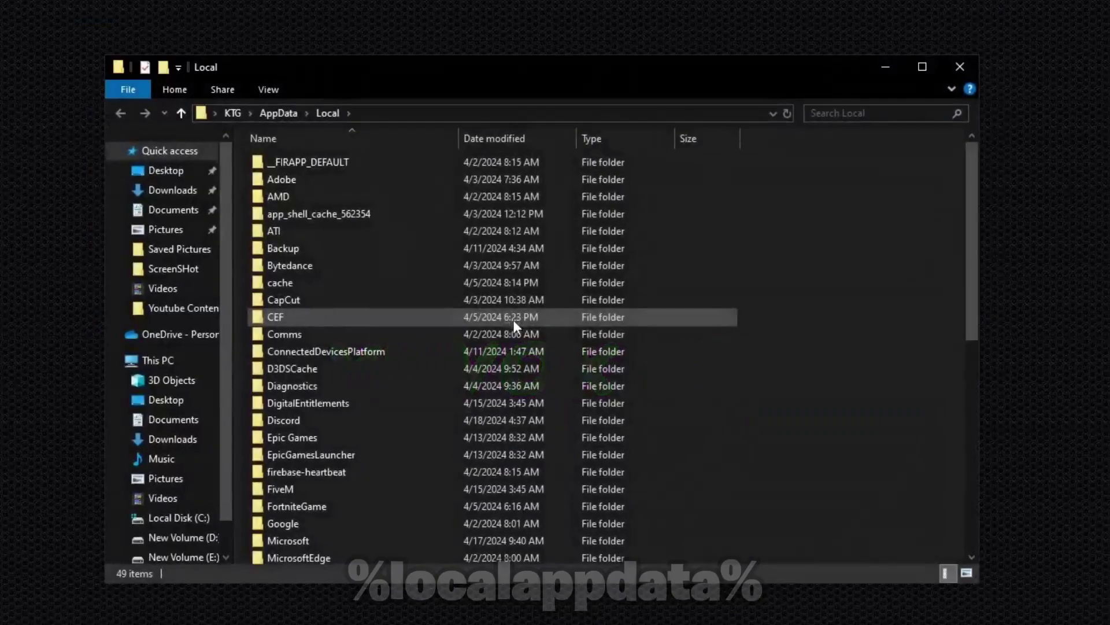
pyautogui.scroll(-8, 380, 290)
pyautogui.scroll(-1, 353, 304)
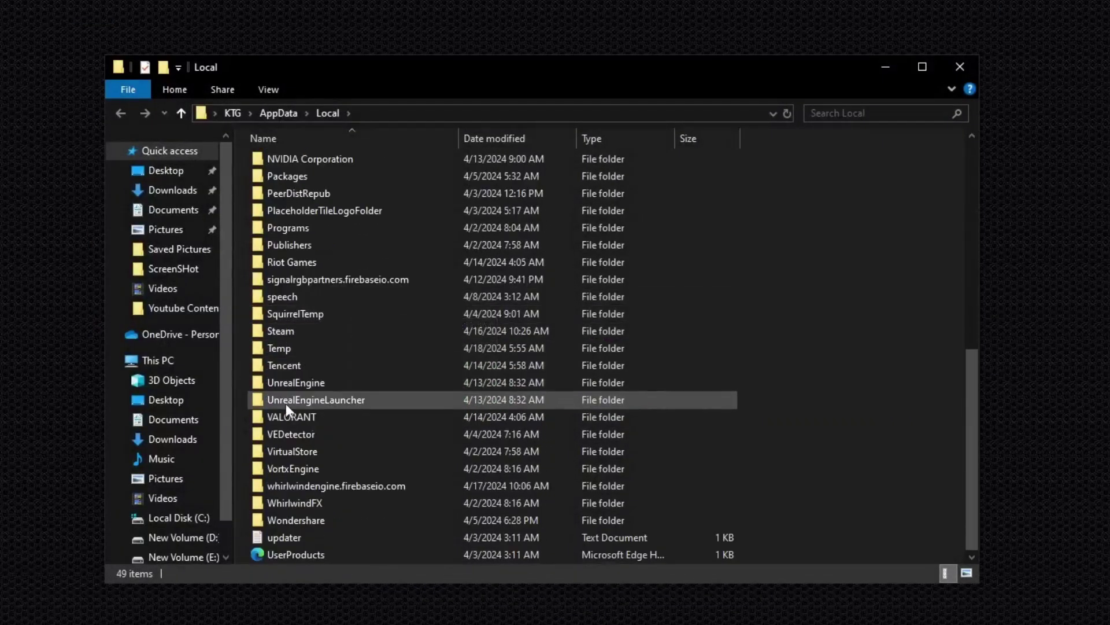
pyautogui.click(288, 412)
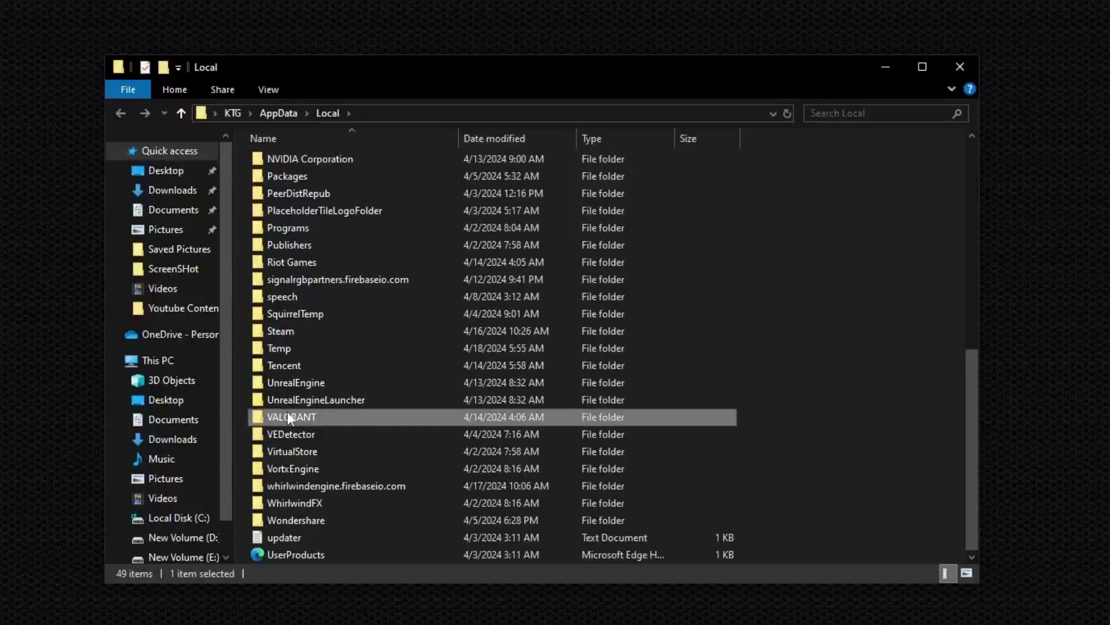
pyautogui.doubleClick(288, 415)
# - Go to Saved\Config\account folder\Windows and bring up the GameUserSettings options
pyautogui.doubleClick(307, 165)
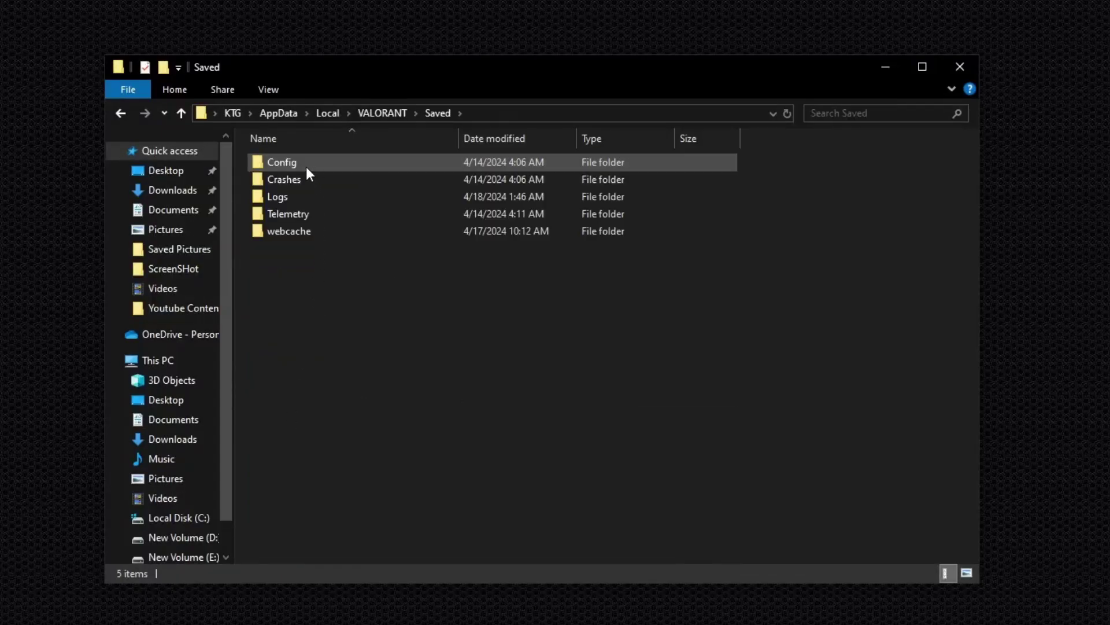
pyautogui.doubleClick(304, 165)
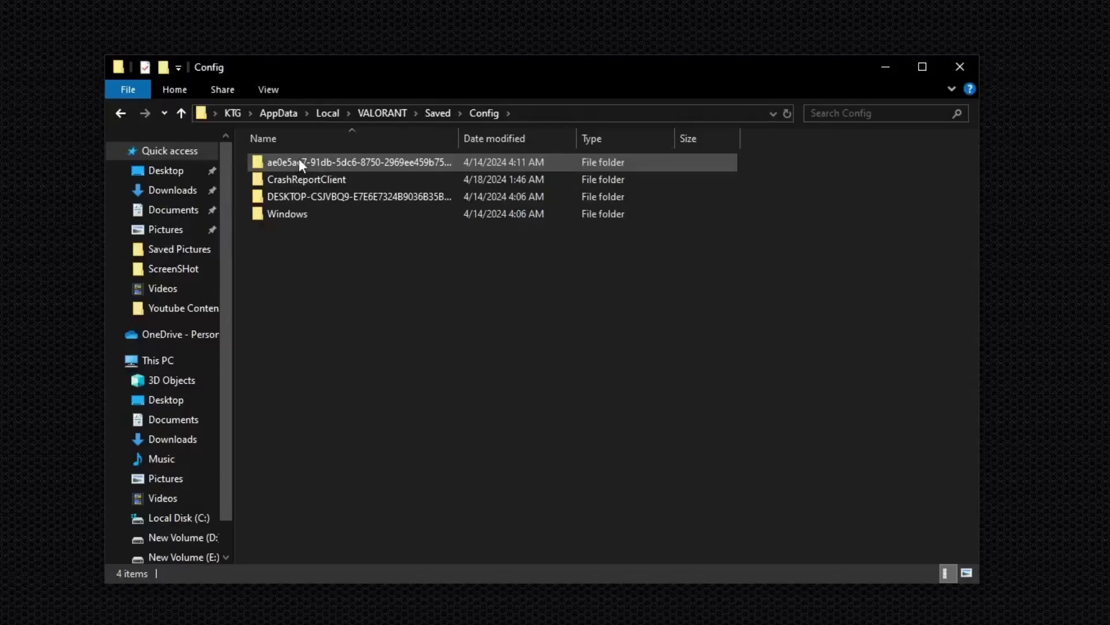
pyautogui.doubleClick(317, 162)
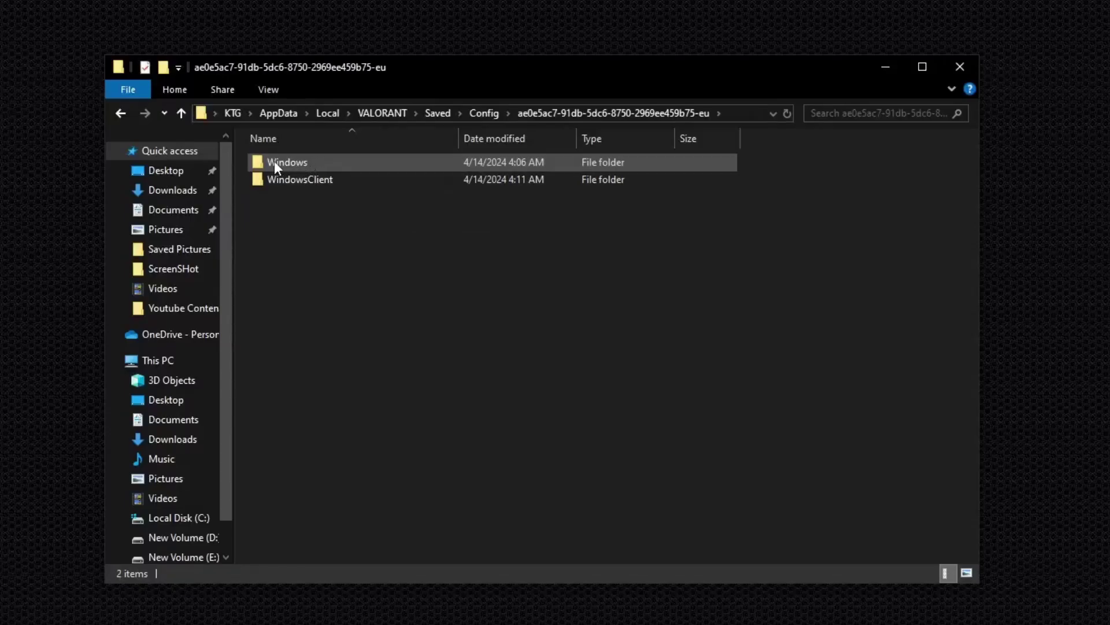
pyautogui.doubleClick(290, 163)
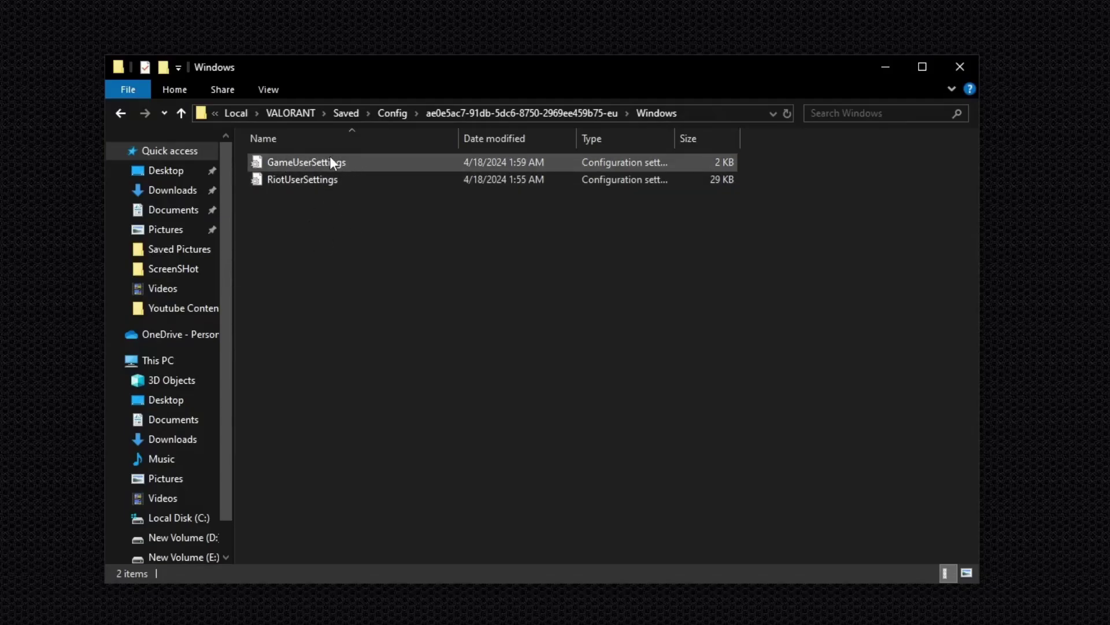
pyautogui.rightClick(286, 161)
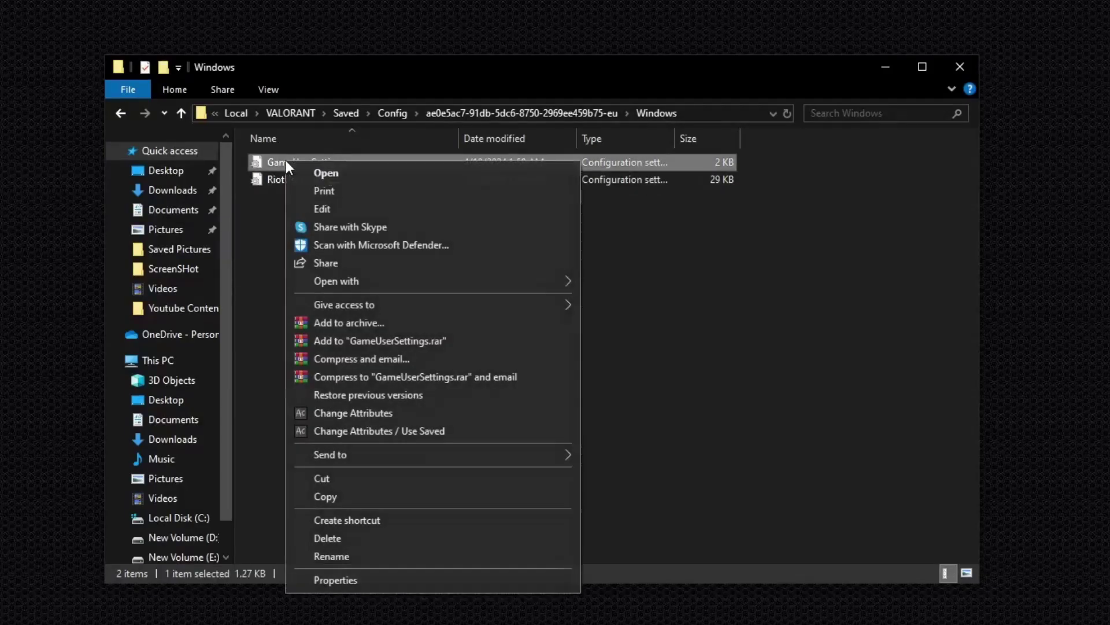
# - Open GameUserSettings in Notepad and set Shading, Foliage, Effects and Texture quality to 1
pyautogui.click(325, 210)
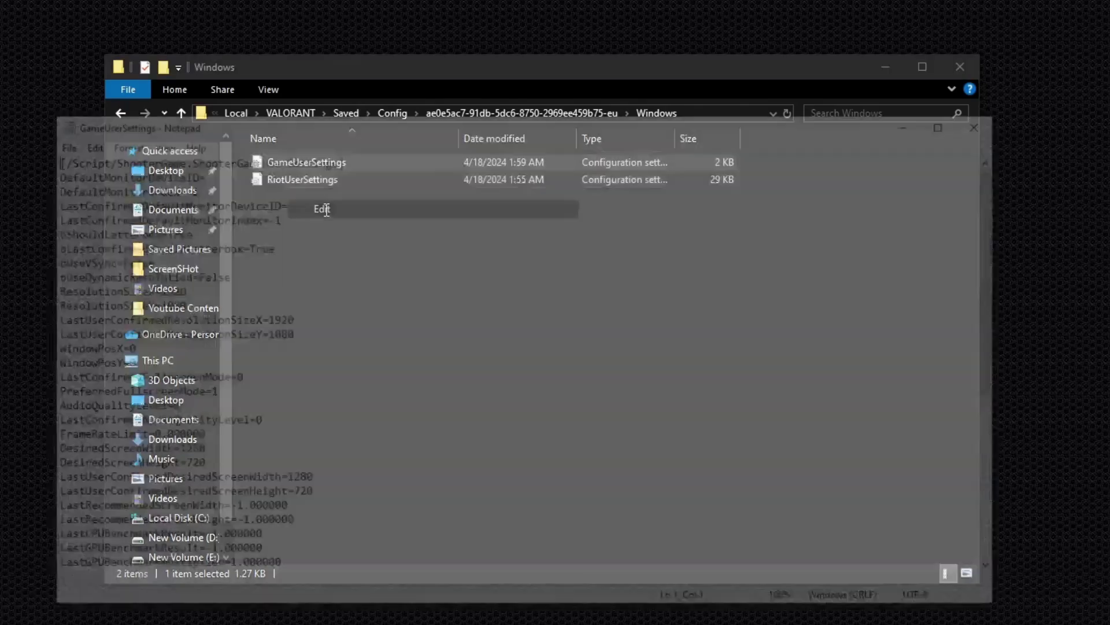
pyautogui.scroll(-8, 349, 243)
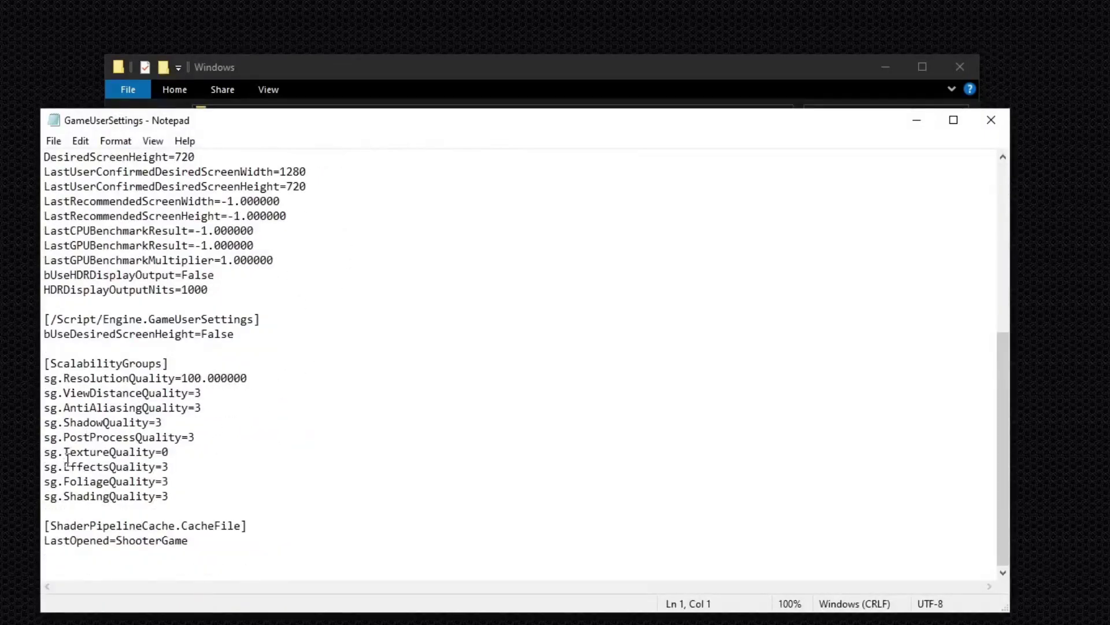
pyautogui.click(175, 497)
pyautogui.press('BackSpace')
pyautogui.write('1')
pyautogui.press('Up')
pyautogui.press('BackSpace')
pyautogui.write('1')
pyautogui.press('Up')
pyautogui.press('BackSpace')
pyautogui.write('1')
pyautogui.press('Up')
pyautogui.press('BackSpace')
pyautogui.write('1')
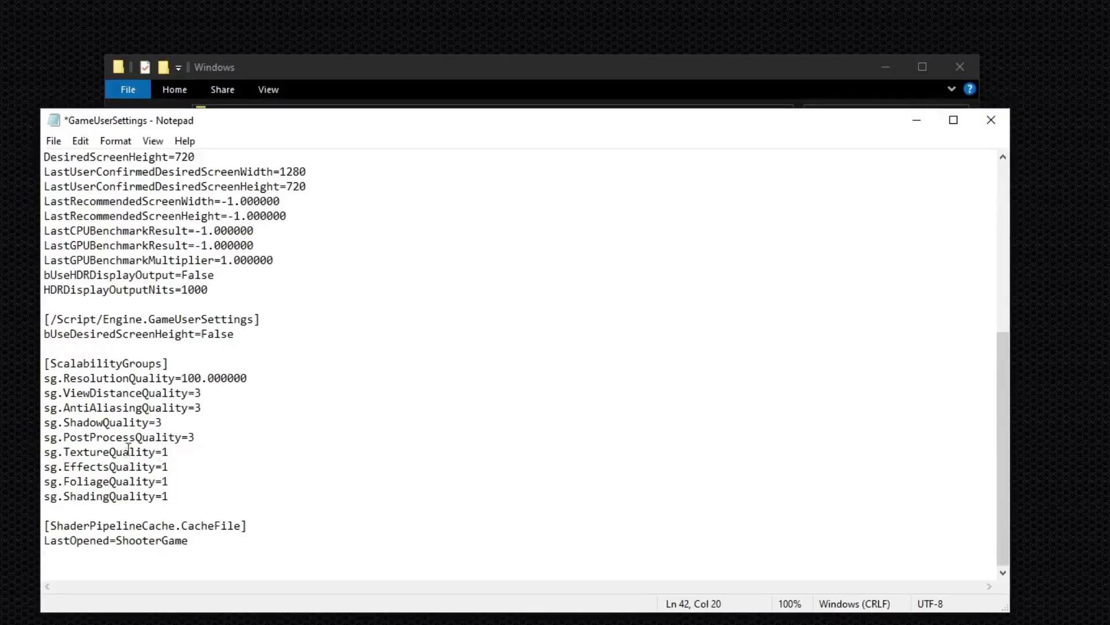
# - Set PostProcess, Shadow, AntiAliasing and ViewDistance quality to 1
pyautogui.click(199, 441)
pyautogui.press('BackSpace')
pyautogui.write('1')
pyautogui.press('Up')
pyautogui.write('1')
pyautogui.click(215, 404)
pyautogui.press('BackSpace')
pyautogui.write('1')
pyautogui.press('Up')
pyautogui.press('BackSpace')
pyautogui.write('1')
# - Change ResolutionQuality from 100 to 85 and save the file
pyautogui.moveTo(63, 378); pyautogui.dragTo(181, 378)
pyautogui.click(195, 378)
pyautogui.write('85')
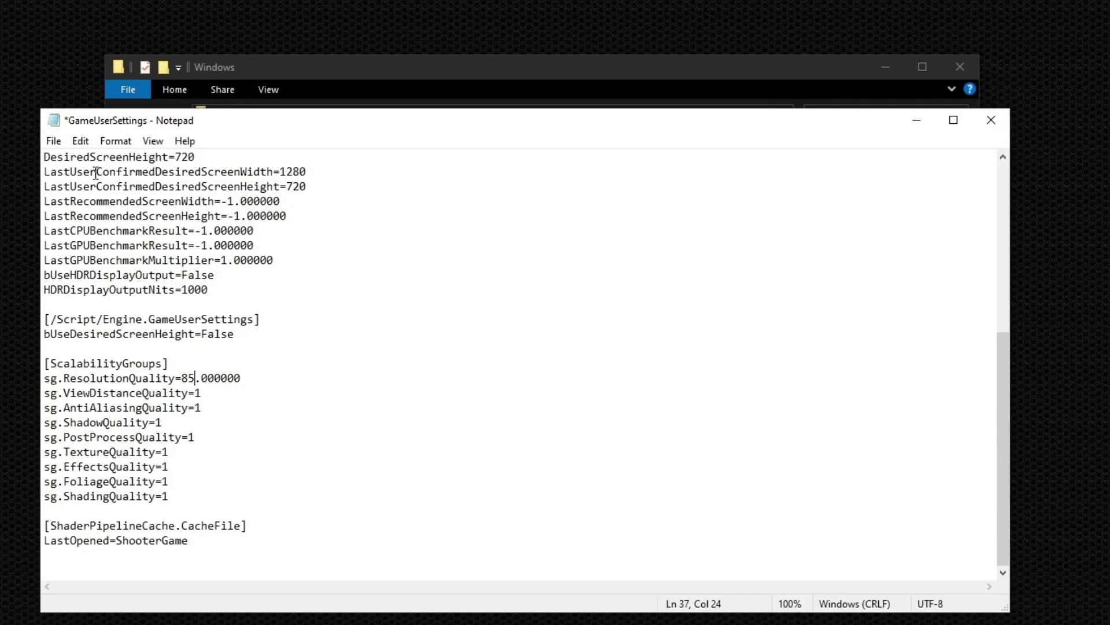
pyautogui.click(53, 140)
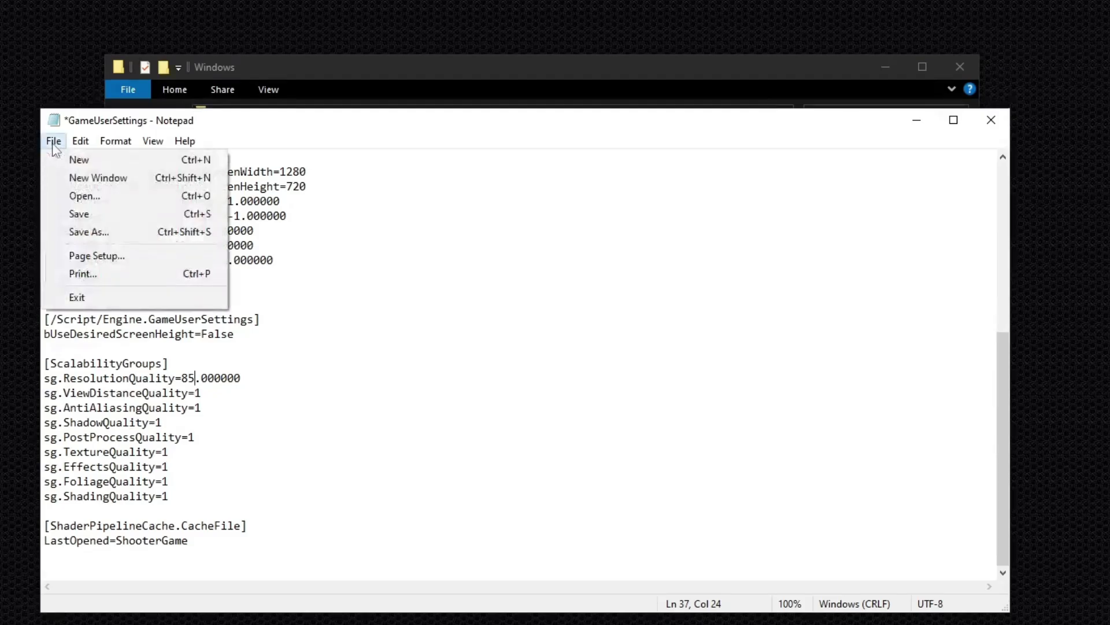
pyautogui.click(78, 215)
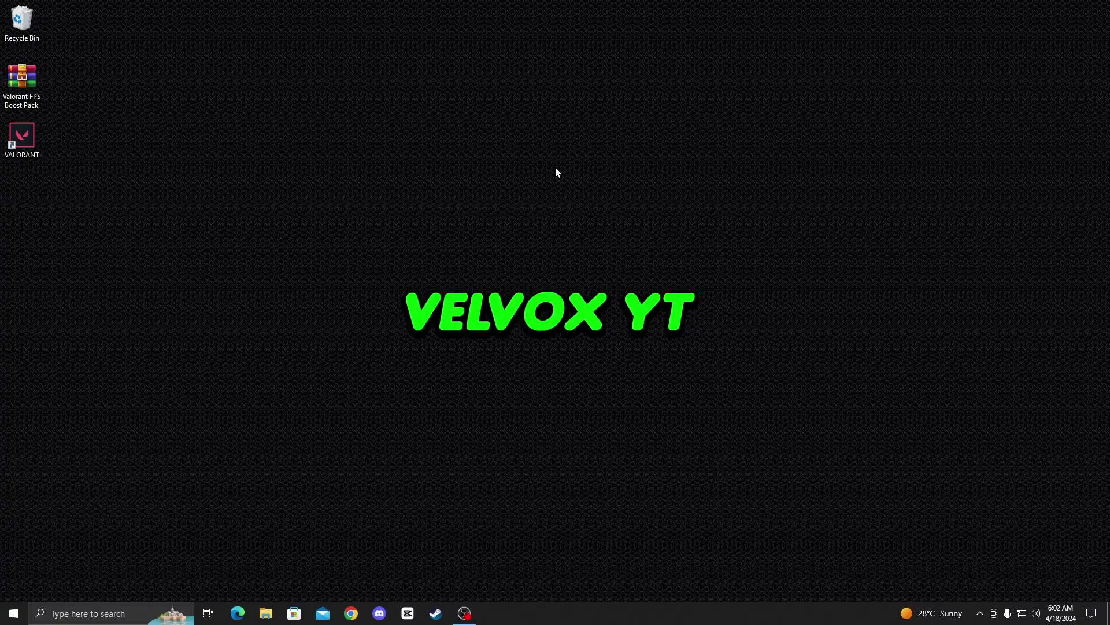
# - Switch Game Mode On, confirm Game Bar is off, and return to Settings Home
pyautogui.click(94, 606)
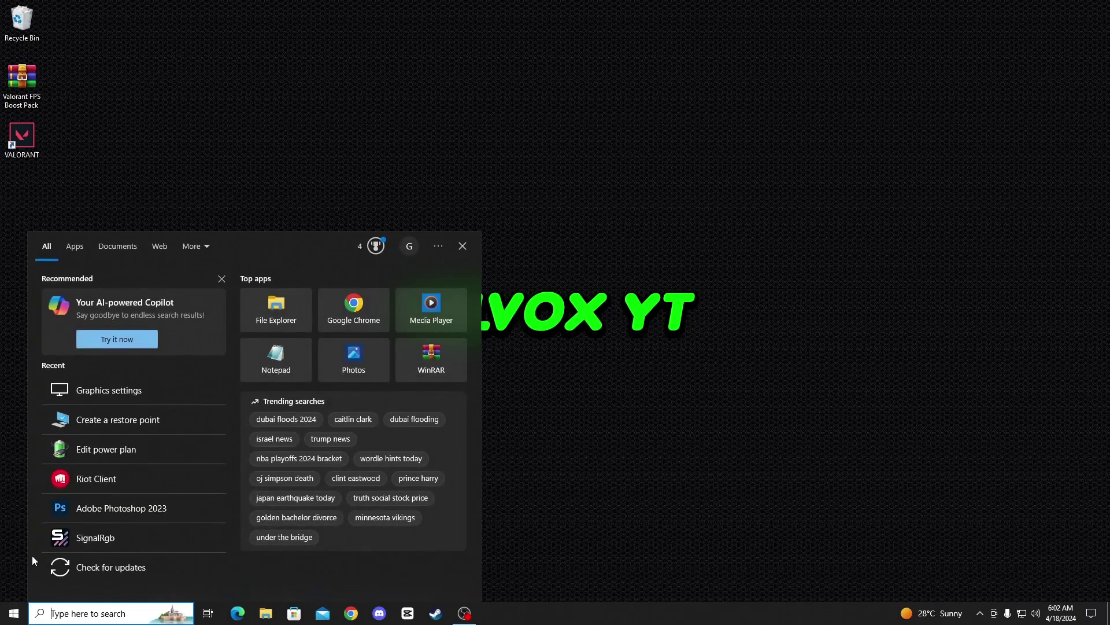
pyautogui.write('game mod')
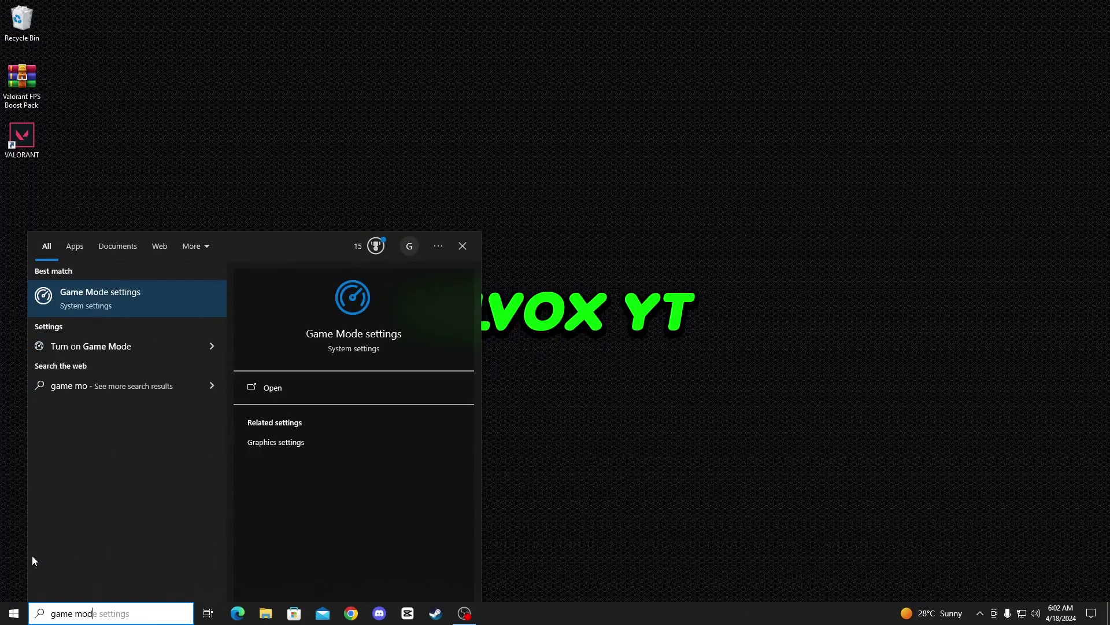
pyautogui.press('Return')
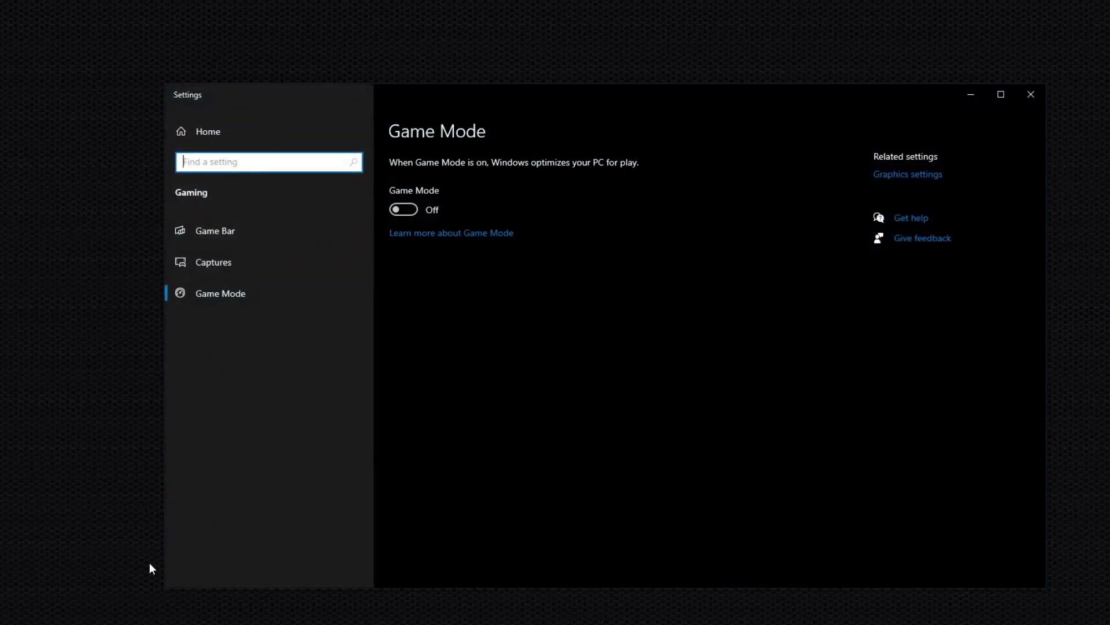
pyautogui.click(403, 209)
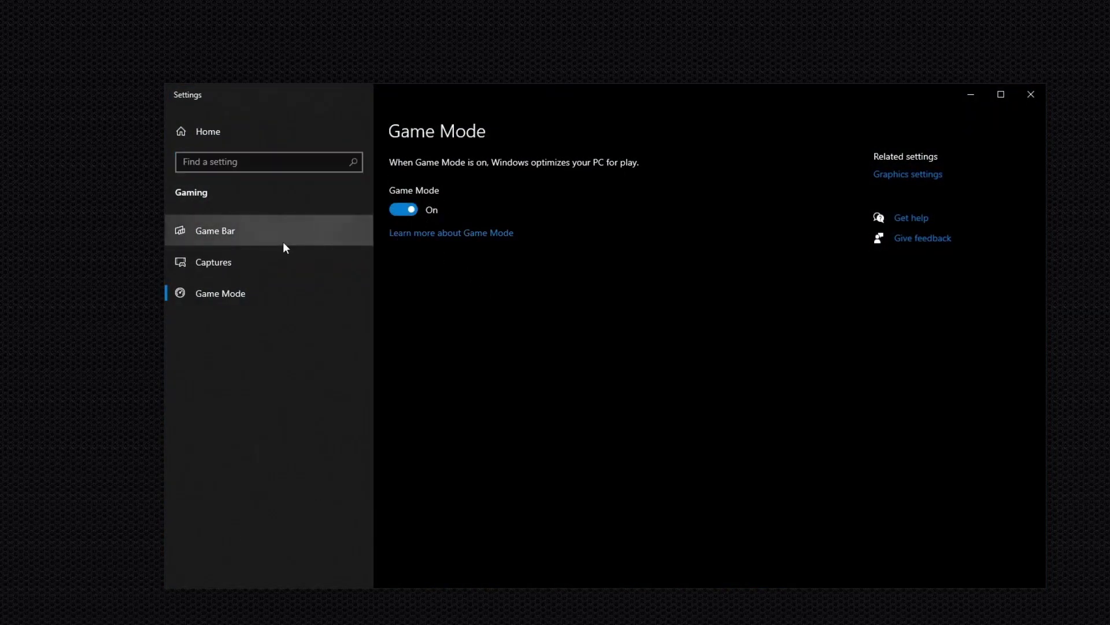
pyautogui.click(199, 234)
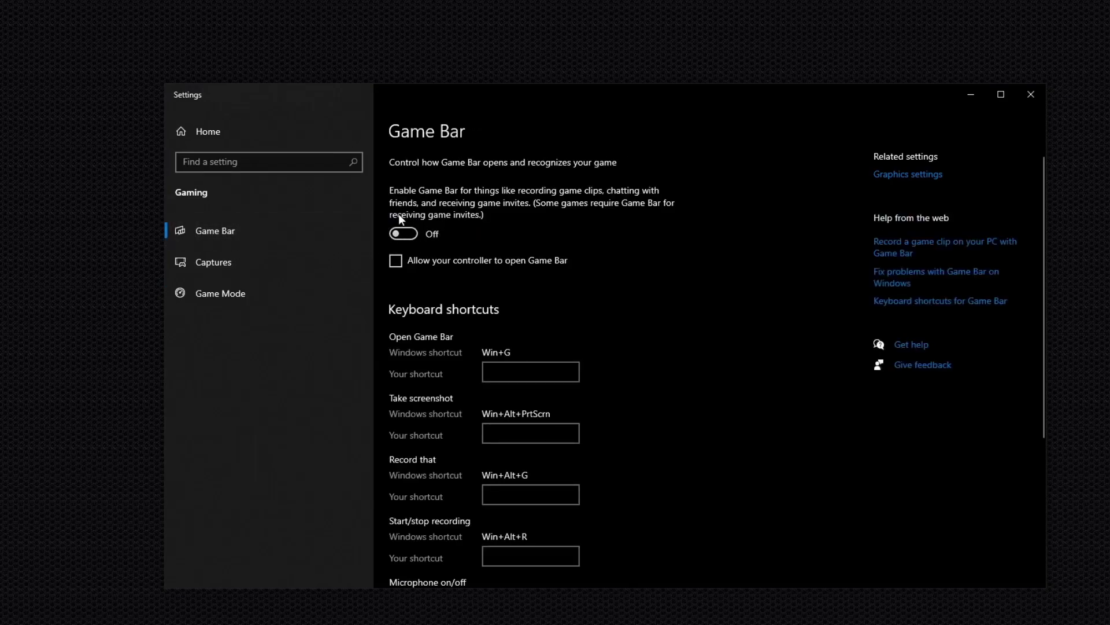
pyautogui.click(202, 134)
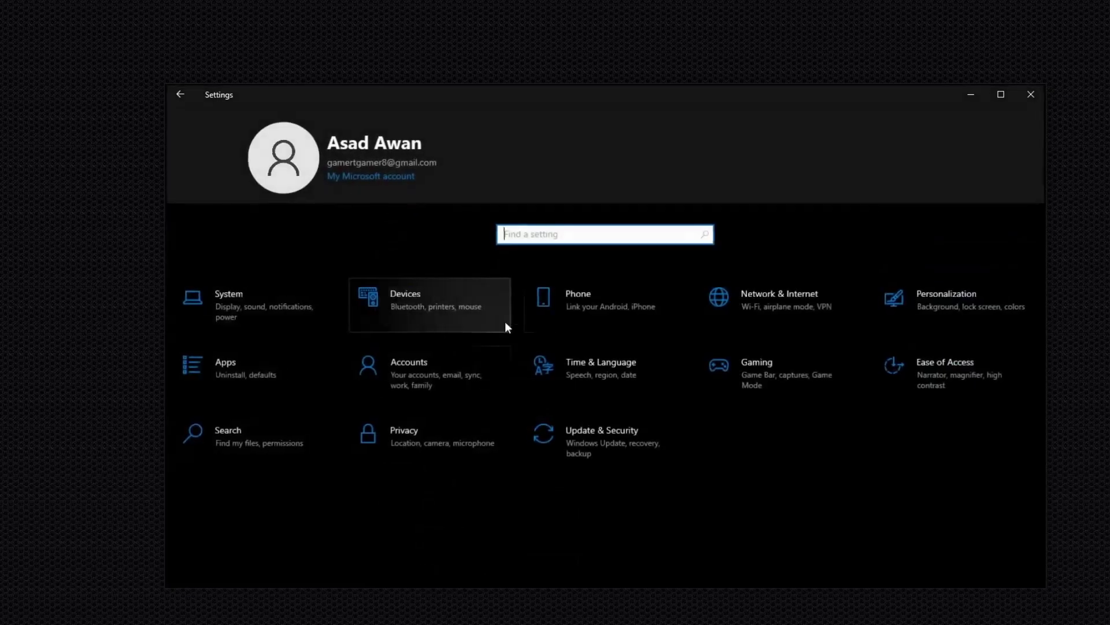
# - Under Privacy > General, switch off app-launch tracking and suggested content in Settings
pyautogui.click(395, 434)
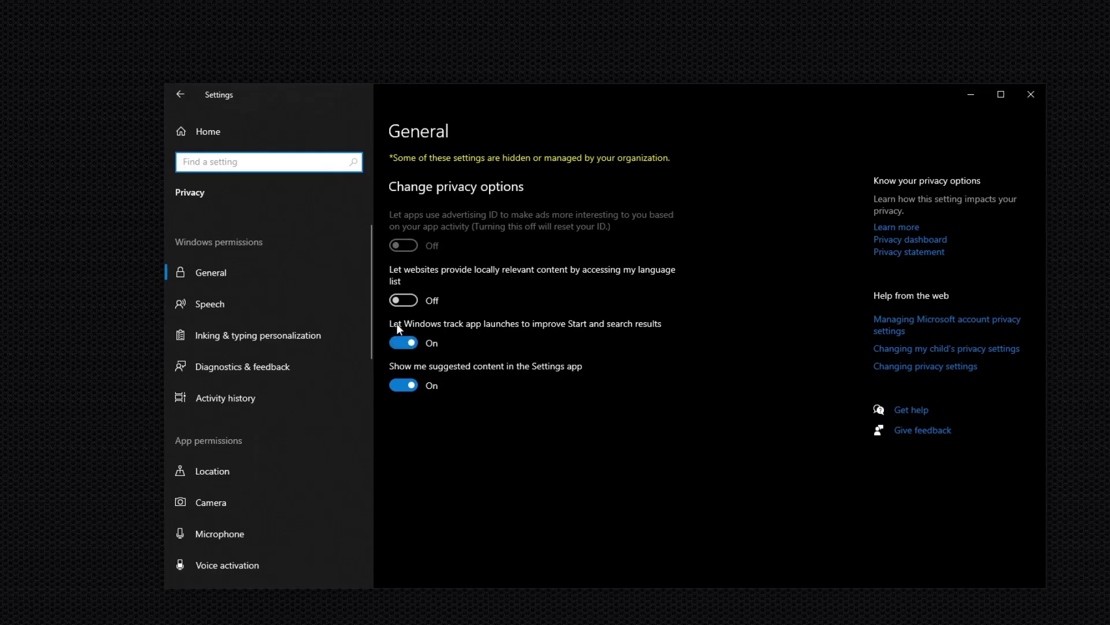
pyautogui.click(403, 343)
pyautogui.click(402, 386)
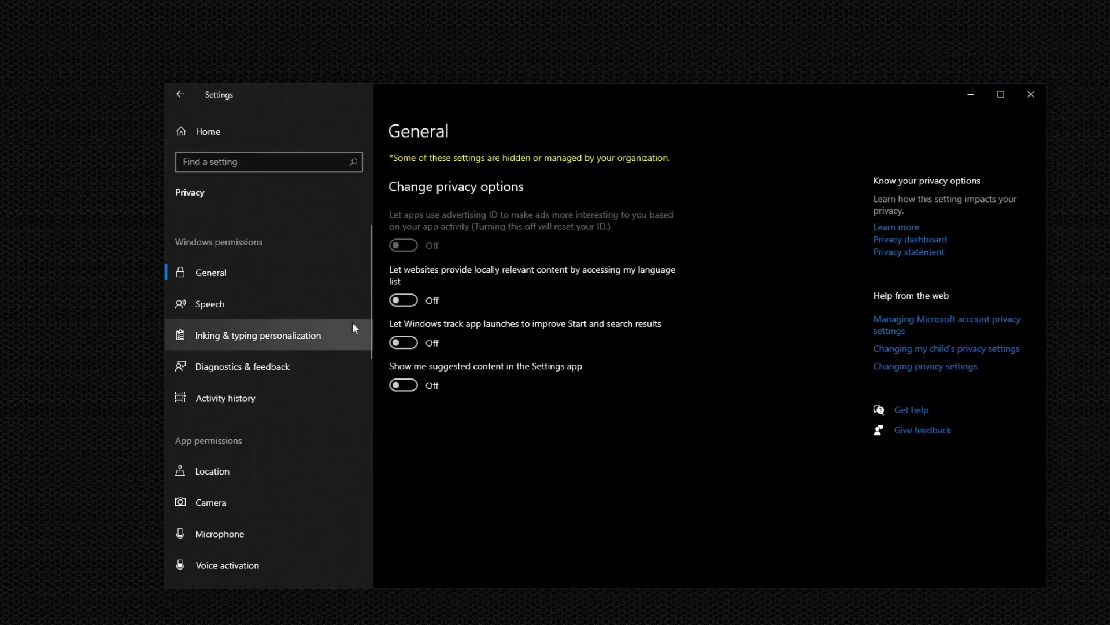
pyautogui.moveTo(367, 296); pyautogui.dragTo(318, 467)
# - Turn off background running for Xbox Console Companion, Windows Security, Feature Experience Pack, Clock, Weather, Voice Recorder, Tips
pyautogui.click(237, 429)
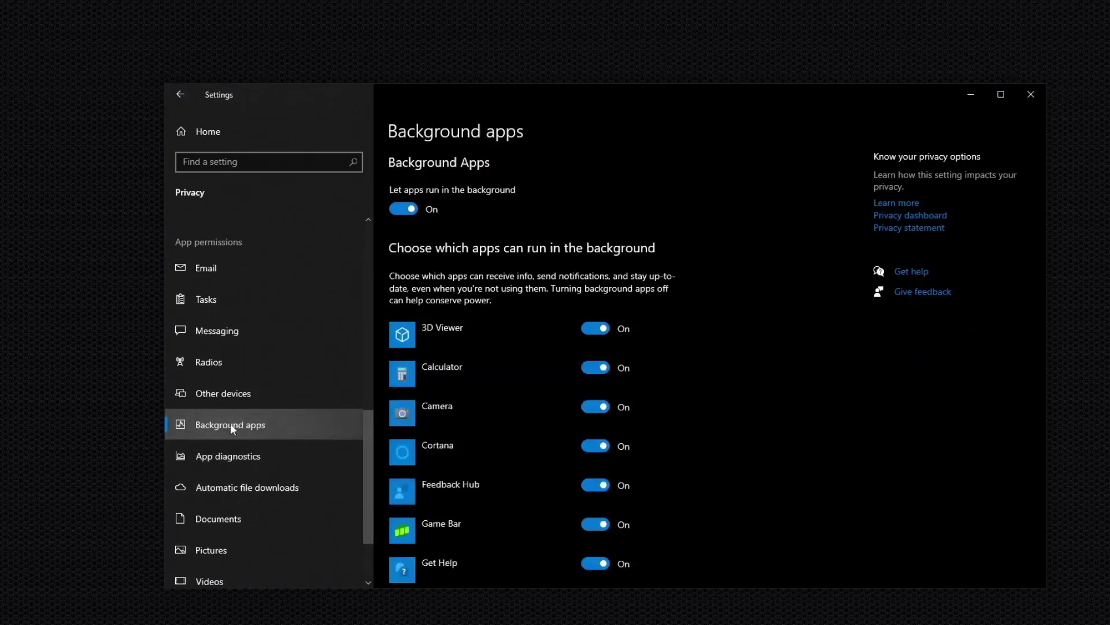
pyautogui.scroll(-15, 575, 391)
pyautogui.scroll(-2, 543, 478)
pyautogui.scroll(10, 555, 347)
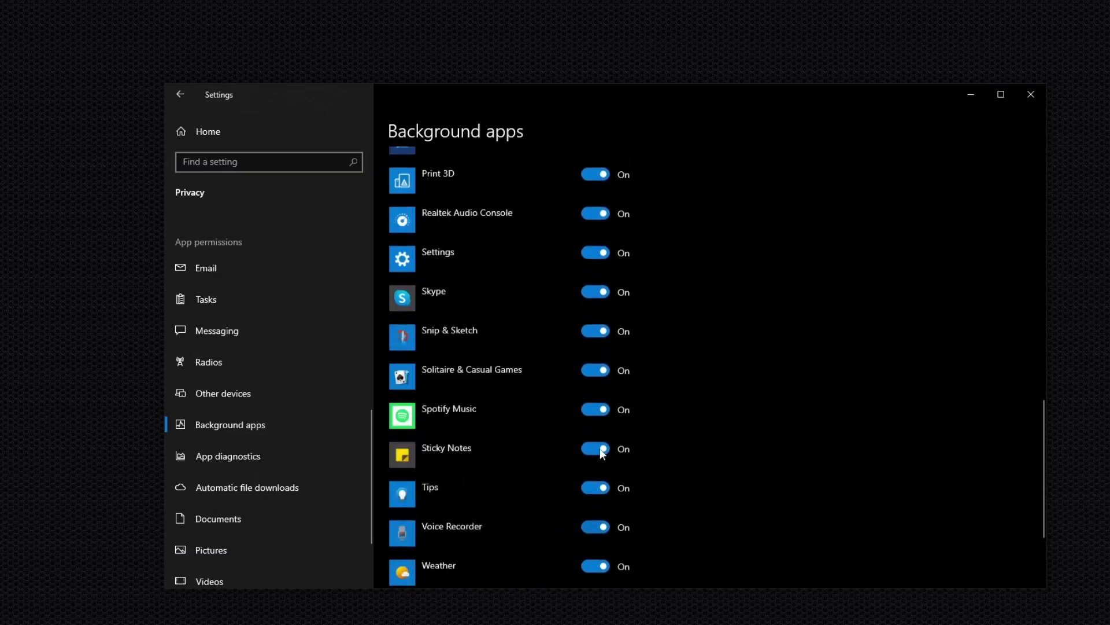
pyautogui.scroll(-8, 564, 289)
pyautogui.scroll(-3, 566, 394)
pyautogui.click(596, 511)
pyautogui.click(595, 472)
pyautogui.click(596, 433)
pyautogui.click(596, 394)
pyautogui.click(596, 355)
pyautogui.click(595, 315)
pyautogui.click(601, 279)
# - Turn off Spotify, Snip & Sketch, Skype, Settings, Print 3D, Photos, OneNote, Movies & TV, Store, Microsoft 365, Media Player
pyautogui.scroll(3, 603, 376)
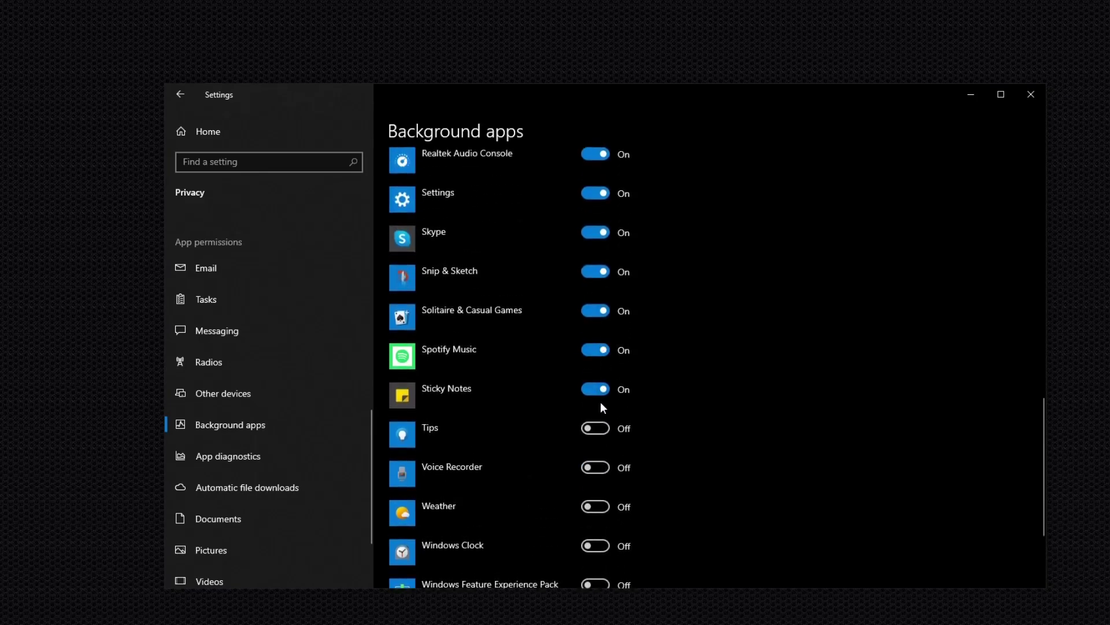
pyautogui.click(598, 353)
pyautogui.click(596, 272)
pyautogui.scroll(3, 593, 280)
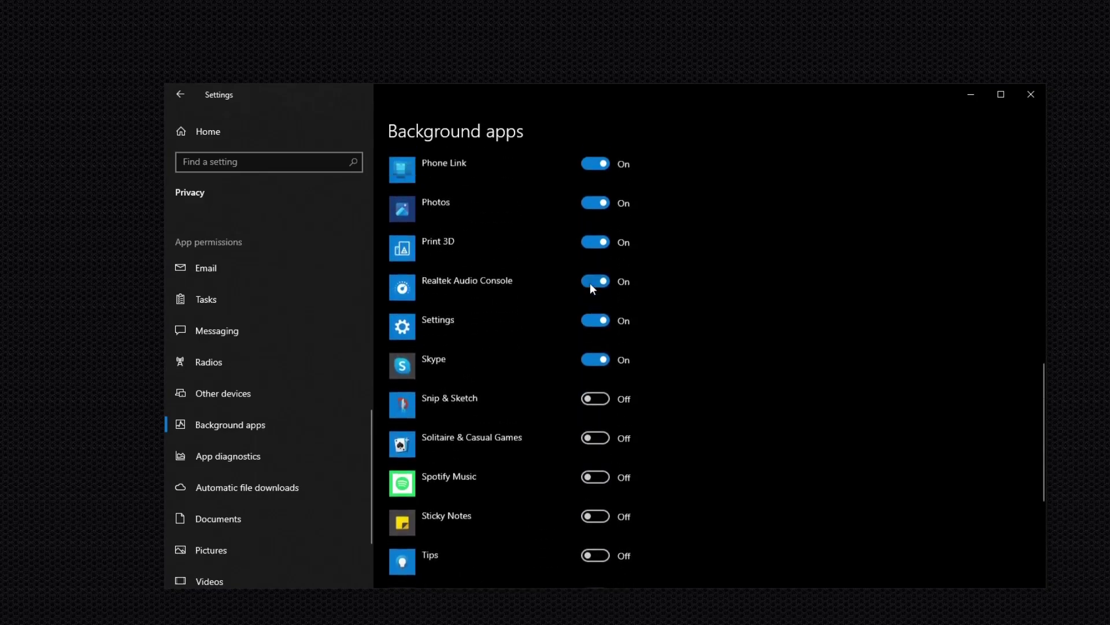
pyautogui.click(597, 384)
pyautogui.click(596, 344)
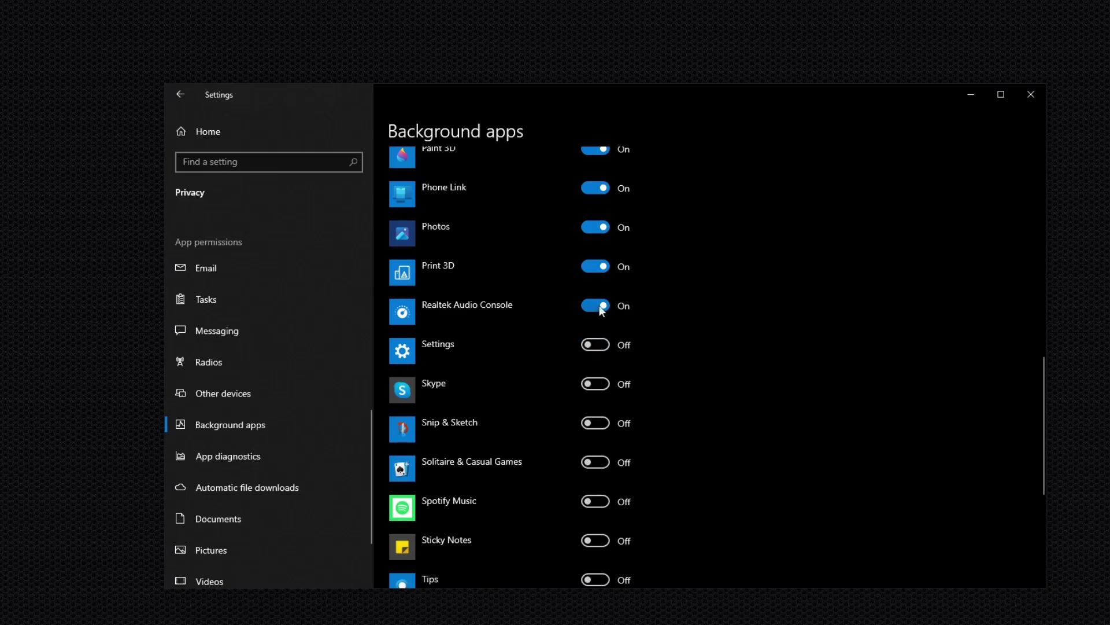
pyautogui.click(596, 271)
pyautogui.scroll(4, 602, 347)
pyautogui.click(602, 452)
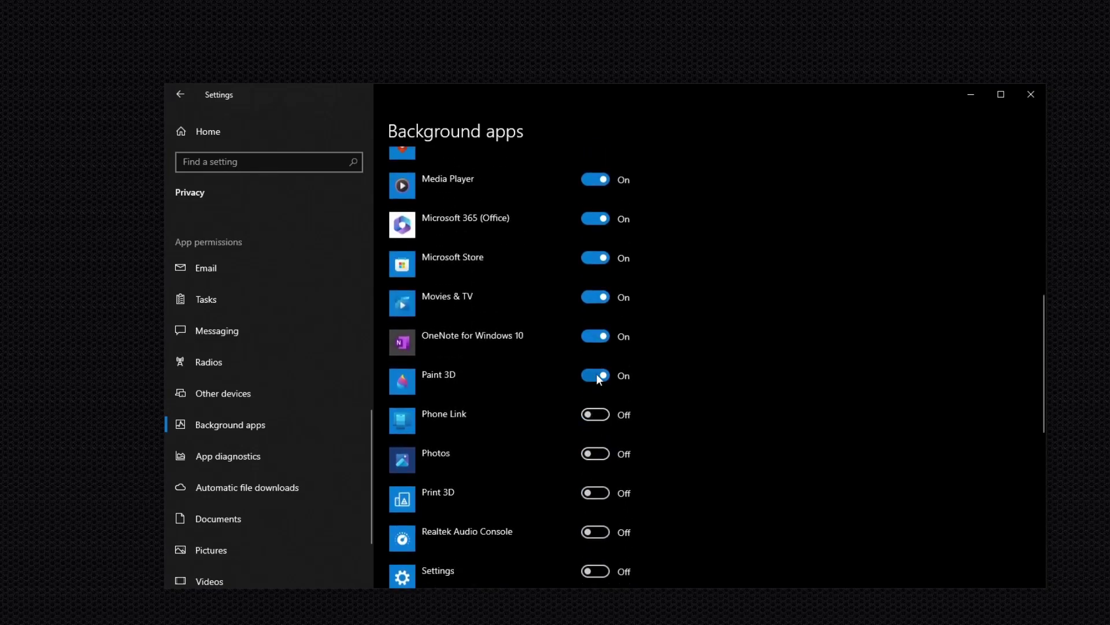
pyautogui.click(595, 337)
pyautogui.click(599, 297)
pyautogui.click(596, 257)
pyautogui.click(596, 219)
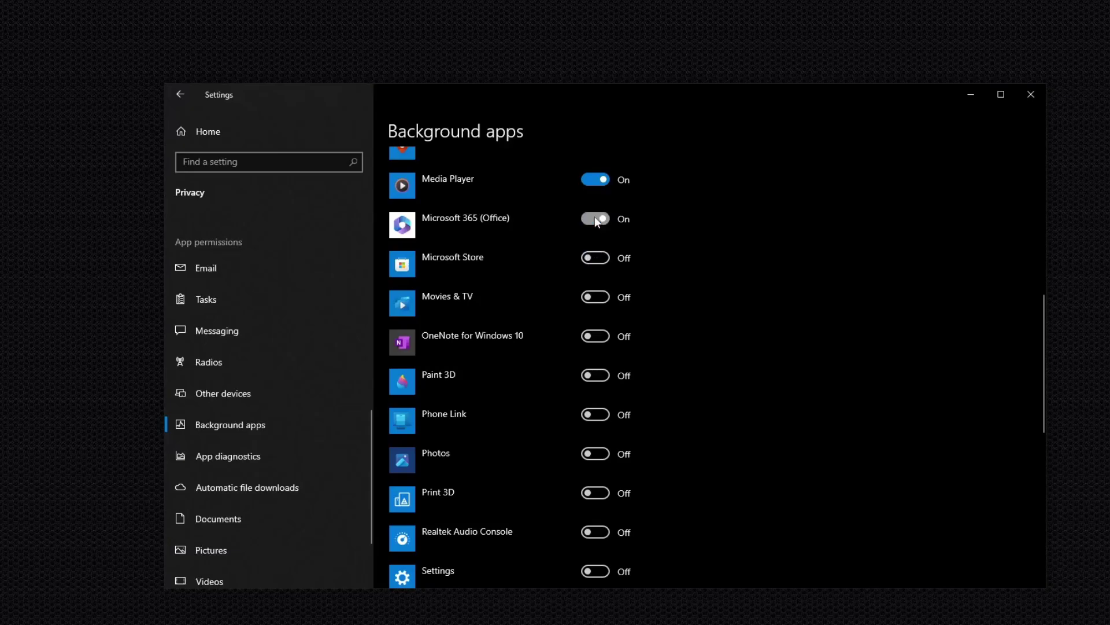
pyautogui.click(596, 179)
# - Turn off Maps, Mail and Calendar, Get Help, Game Bar, Cortana, Camera and Calculator
pyautogui.scroll(4, 598, 289)
pyautogui.click(604, 368)
pyautogui.click(606, 329)
pyautogui.click(595, 289)
pyautogui.click(595, 250)
pyautogui.click(597, 173)
pyautogui.scroll(4, 599, 184)
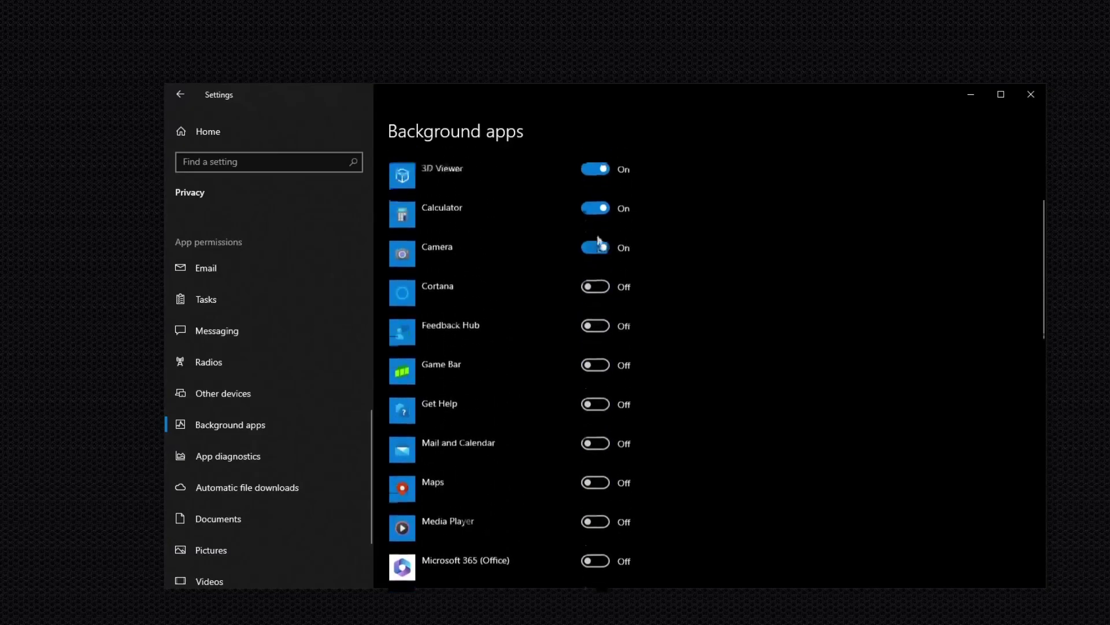
pyautogui.click(598, 358)
pyautogui.click(598, 320)
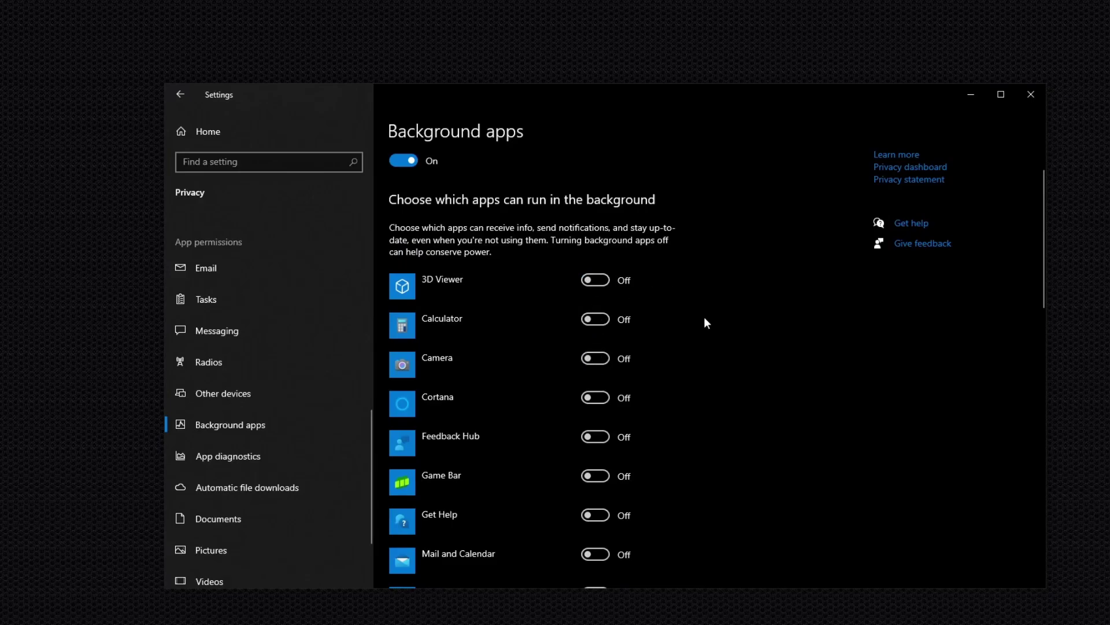
pyautogui.scroll(-10, 665, 263)
pyautogui.scroll(-8, 694, 317)
pyautogui.scroll(12, 912, 199)
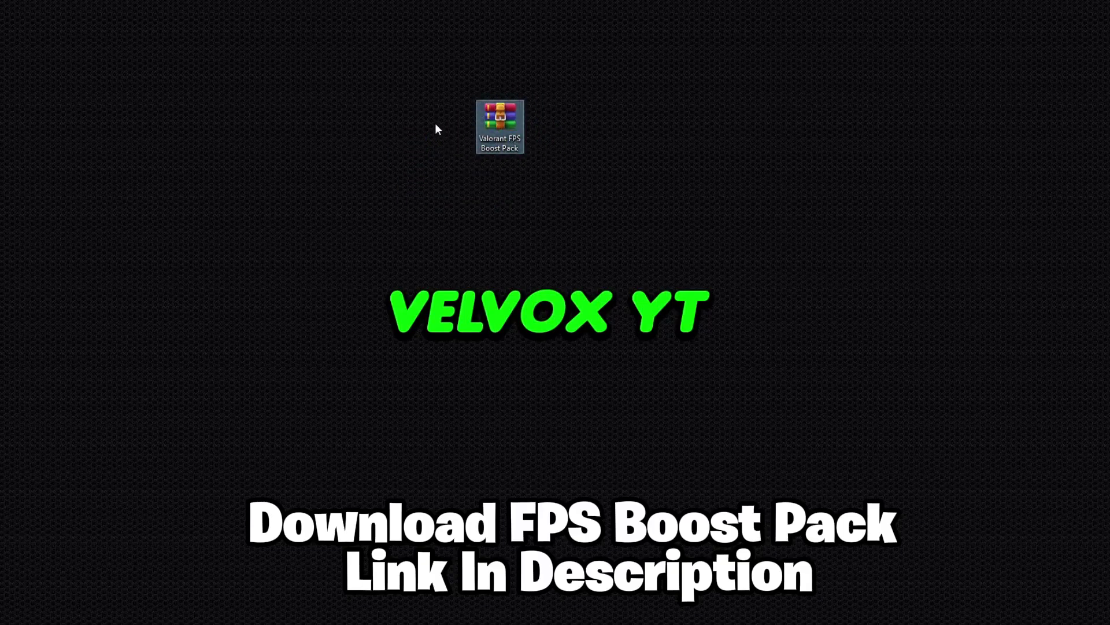
# - Extract the Valorant FPS Boost Pack archive onto the desktop with Extract Here
pyautogui.rightClick(509, 109)
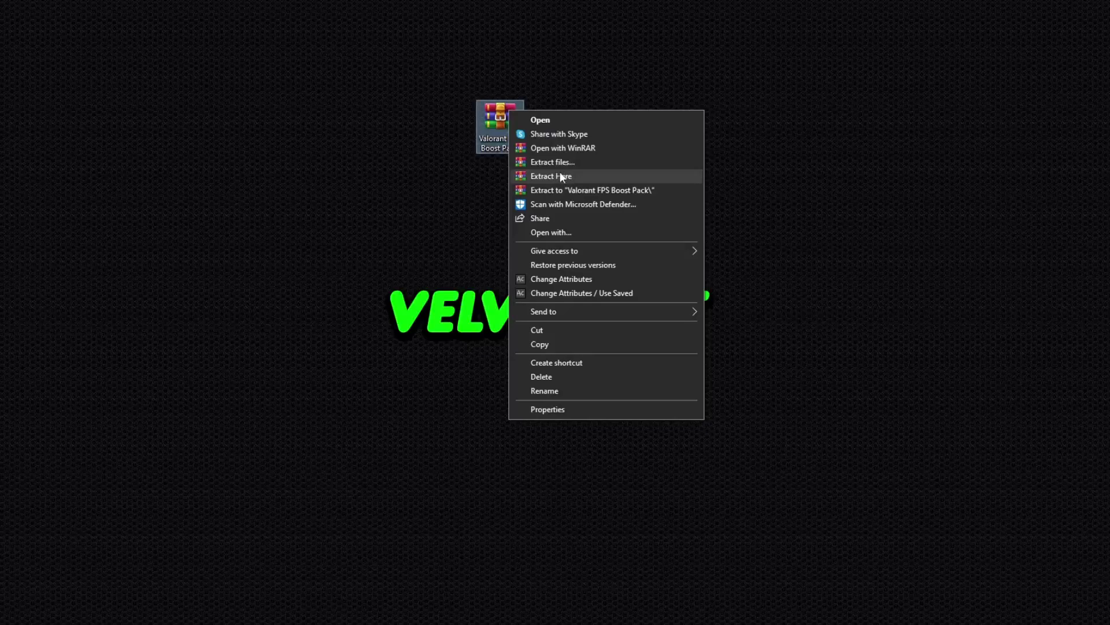
pyautogui.click(564, 175)
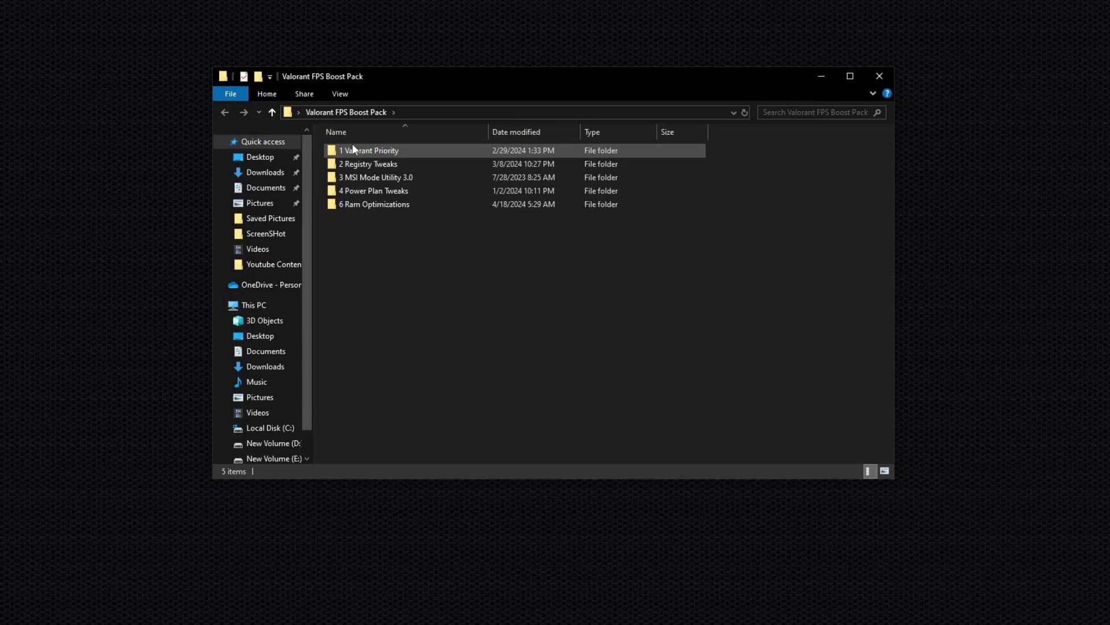
# - Merge ValorantHighPriority from '1 Valorant Priority' into the registry and go back up
pyautogui.moveTo(366, 155)
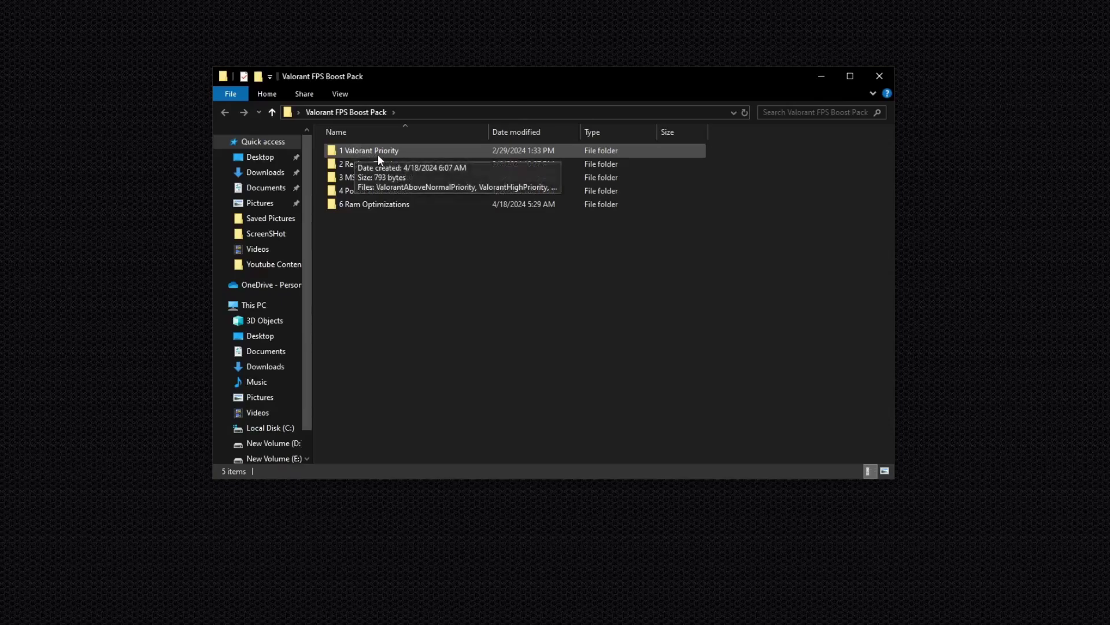
pyautogui.doubleClick(379, 156)
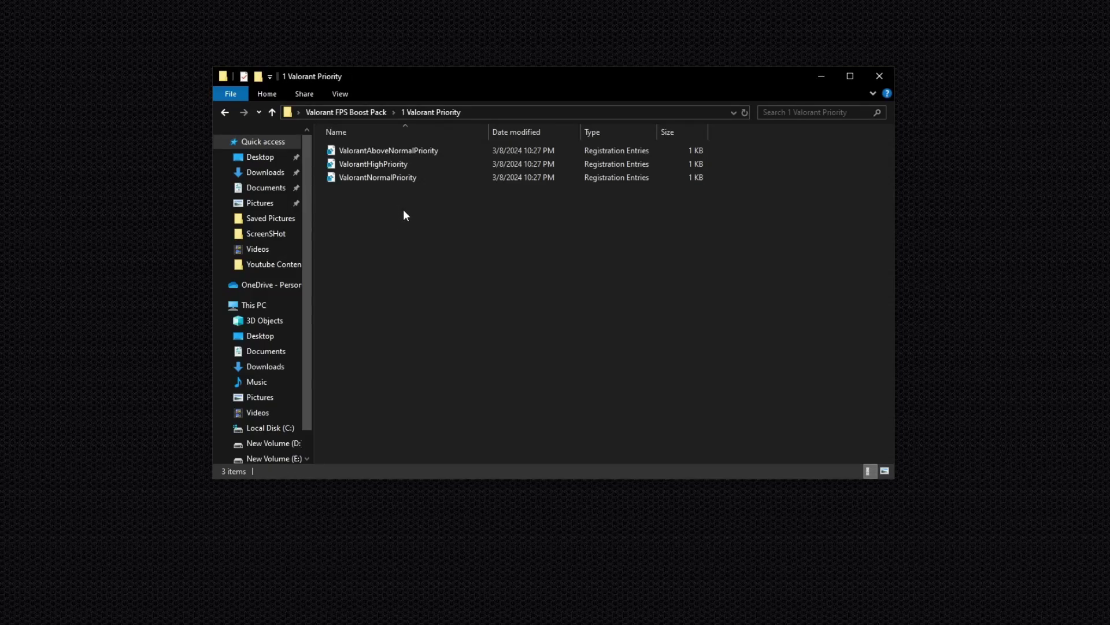
pyautogui.rightClick(370, 165)
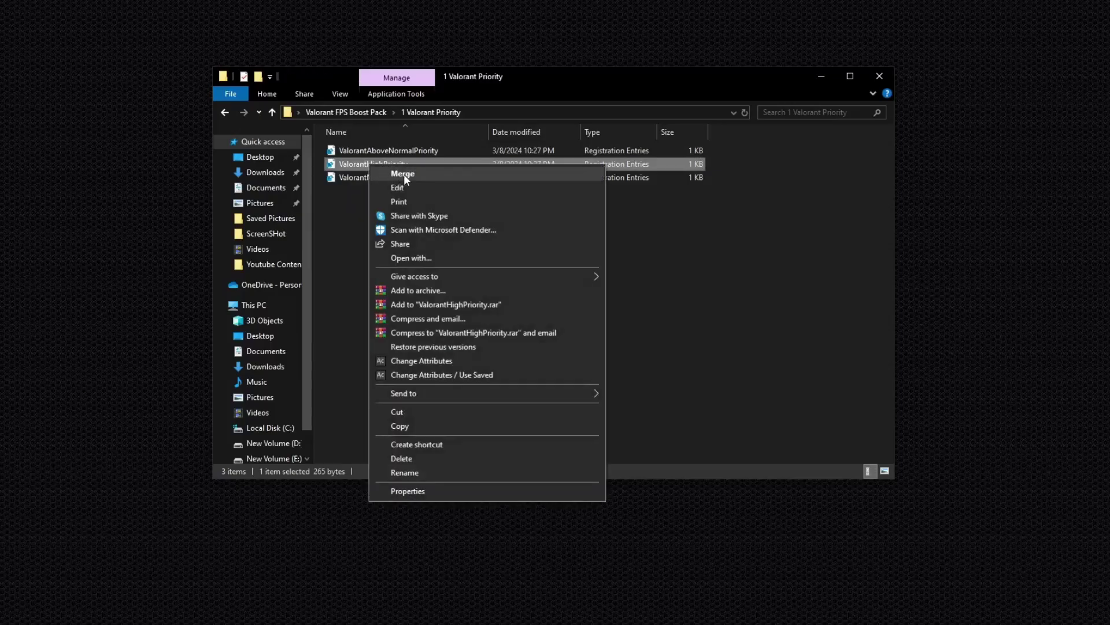
pyautogui.click(405, 174)
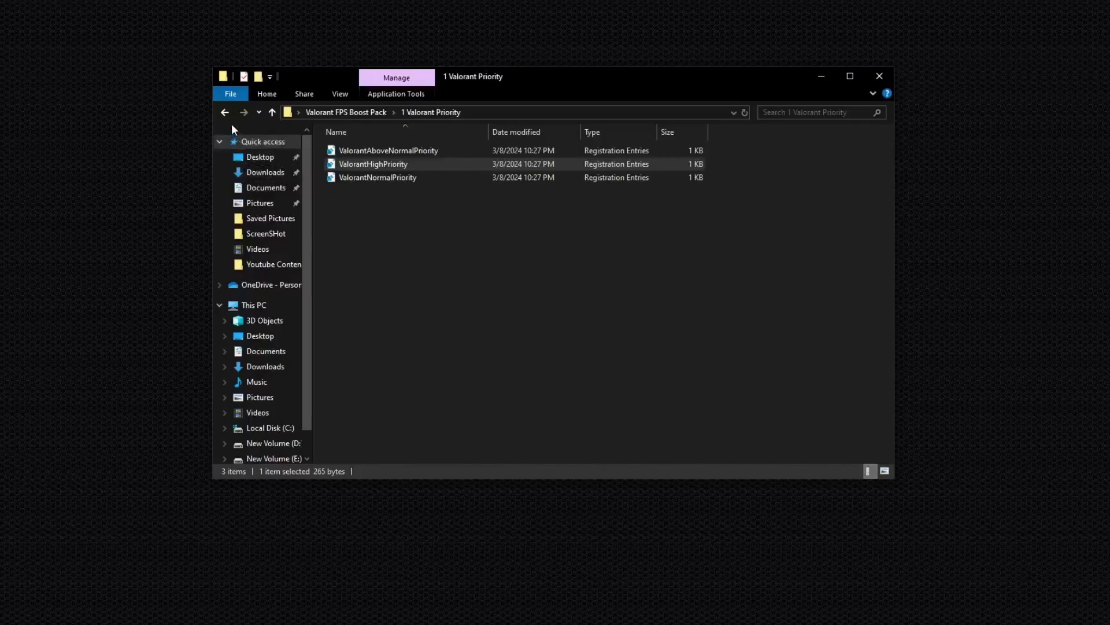
pyautogui.click(225, 112)
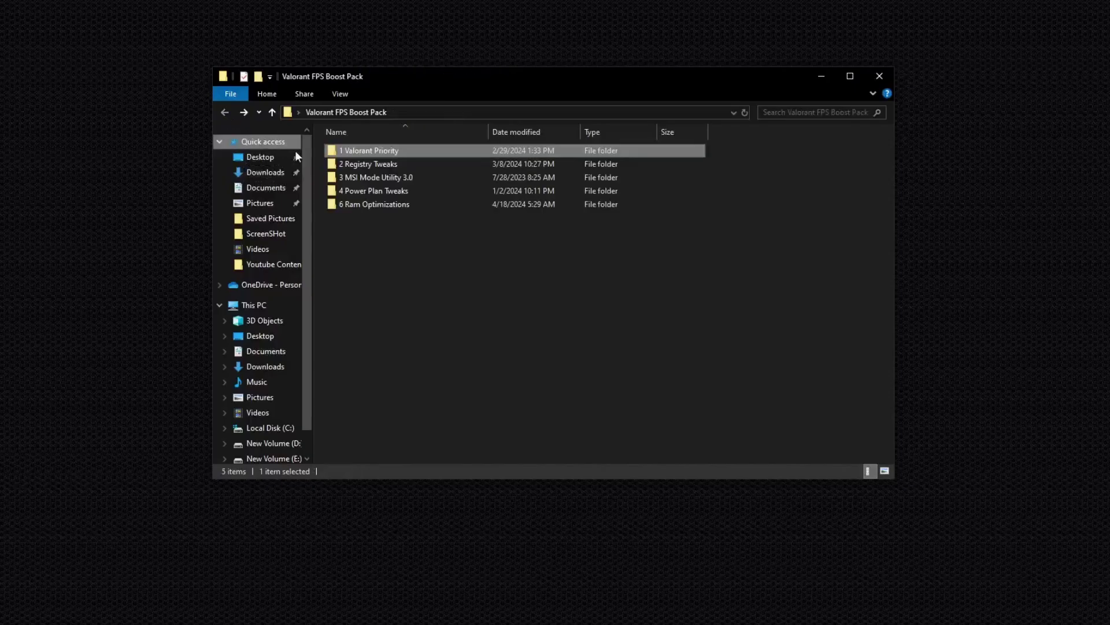
# - Merge Boost CPU Performance from the 2 Registry Tweaks folder into the registry
pyautogui.doubleClick(366, 163)
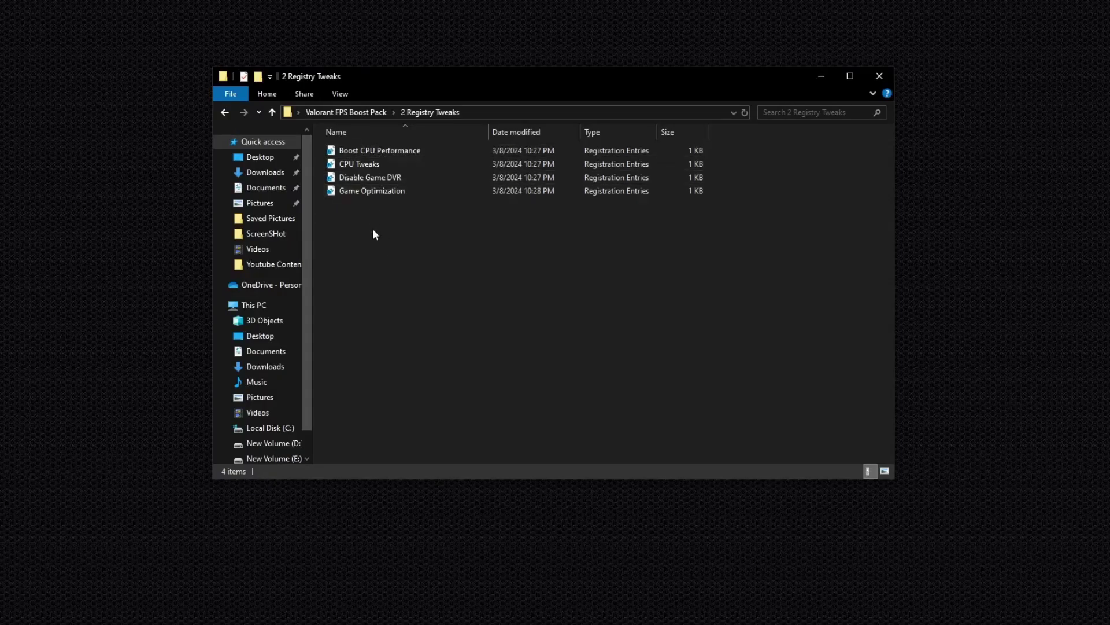
pyautogui.click(352, 151)
pyautogui.rightClick(355, 148)
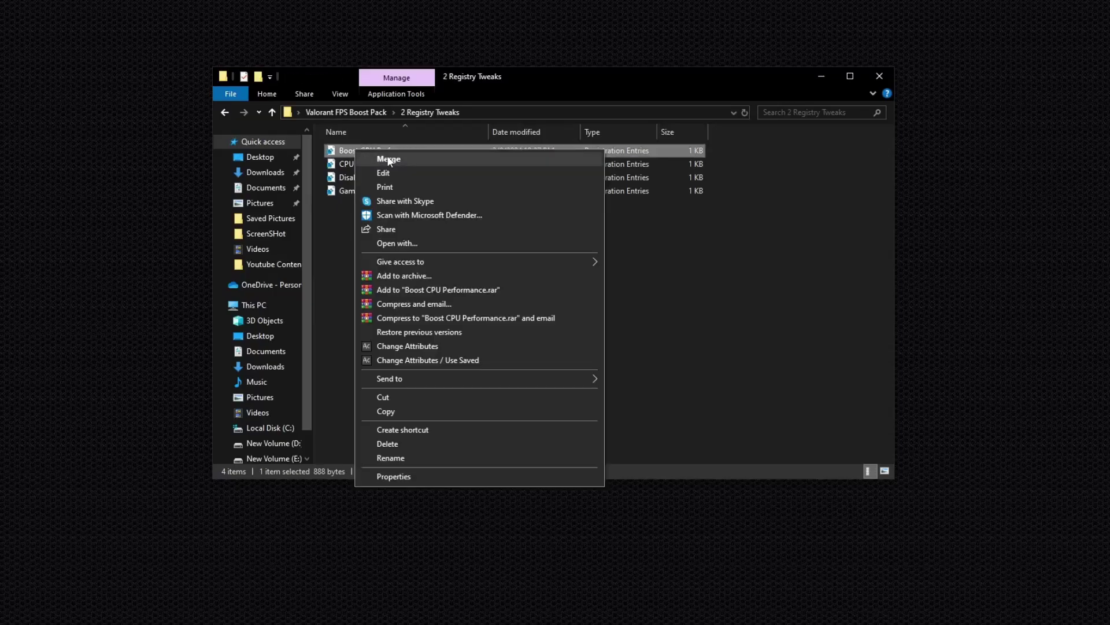
pyautogui.click(391, 160)
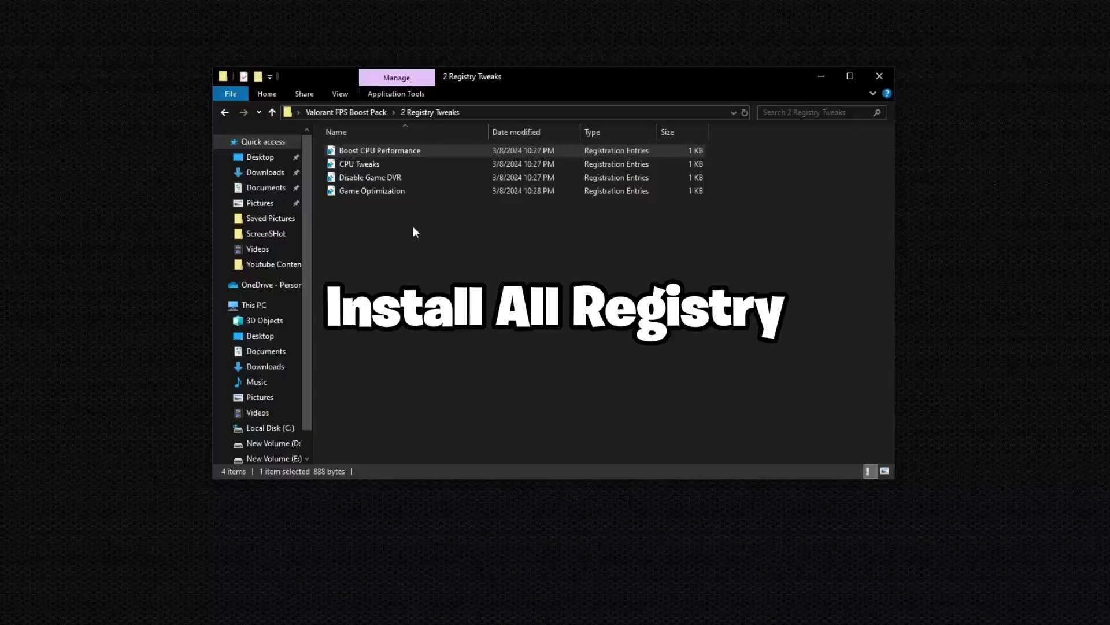
# - Merge the CPU Tweaks registry file into the registry as well
pyautogui.click(359, 158)
pyautogui.rightClick(358, 158)
pyautogui.click(390, 169)
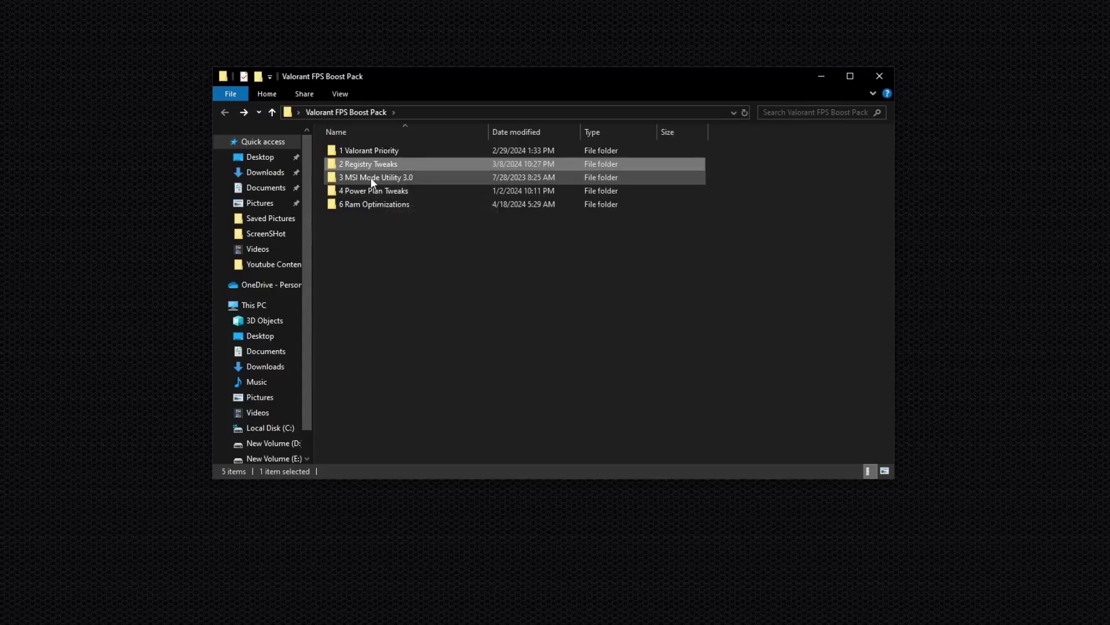
# - Run MSI Mode Utility 3.0 from its folder as administrator
pyautogui.doubleClick(370, 177)
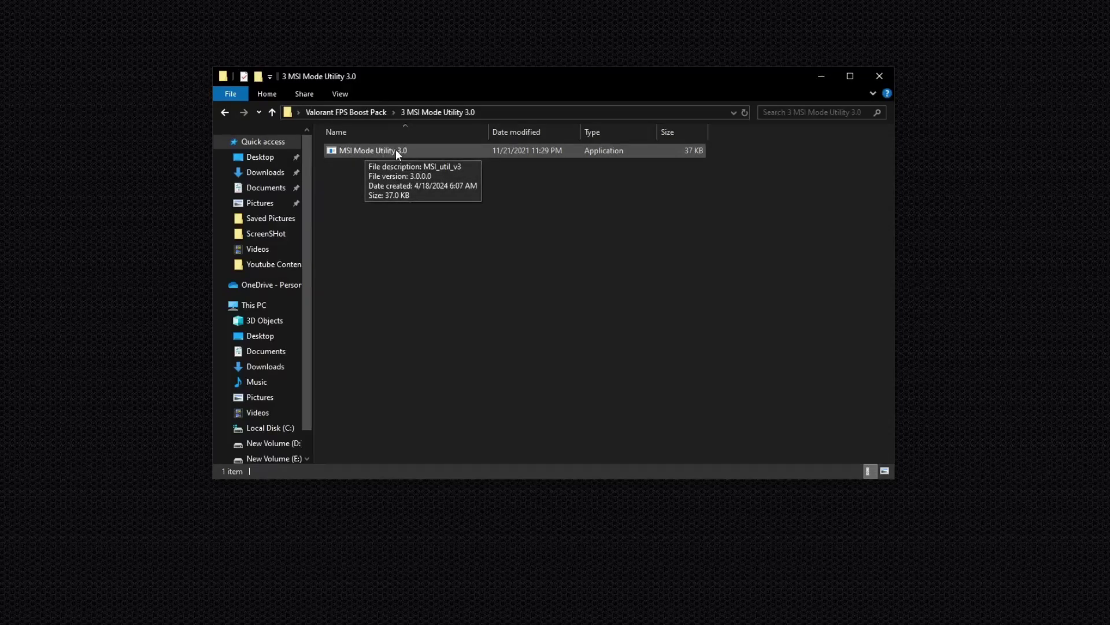
pyautogui.rightClick(374, 150)
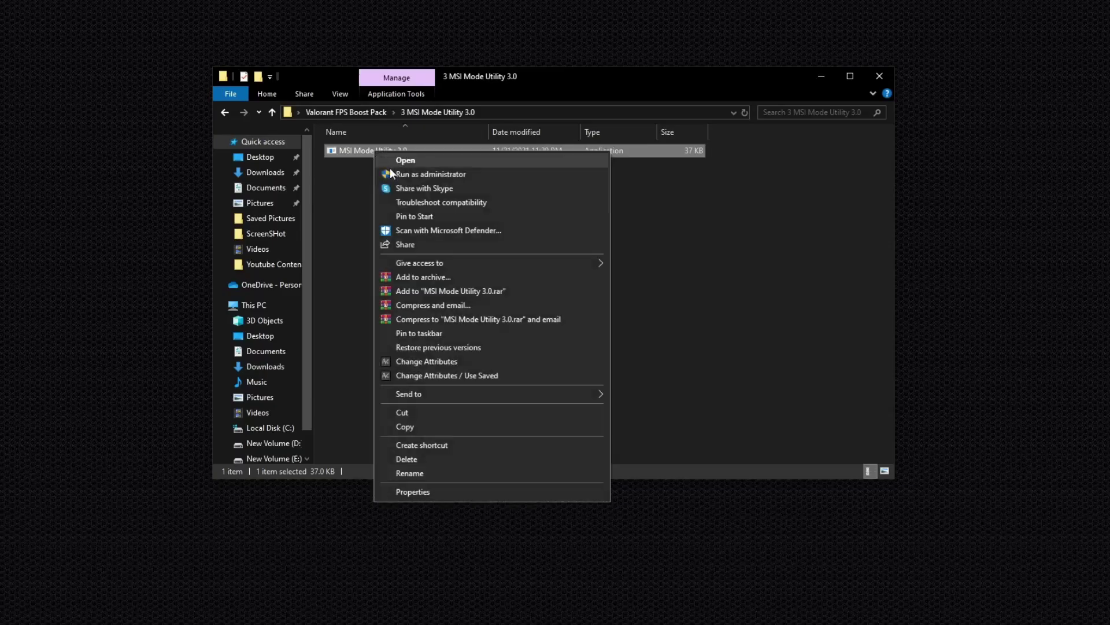
pyautogui.click(415, 175)
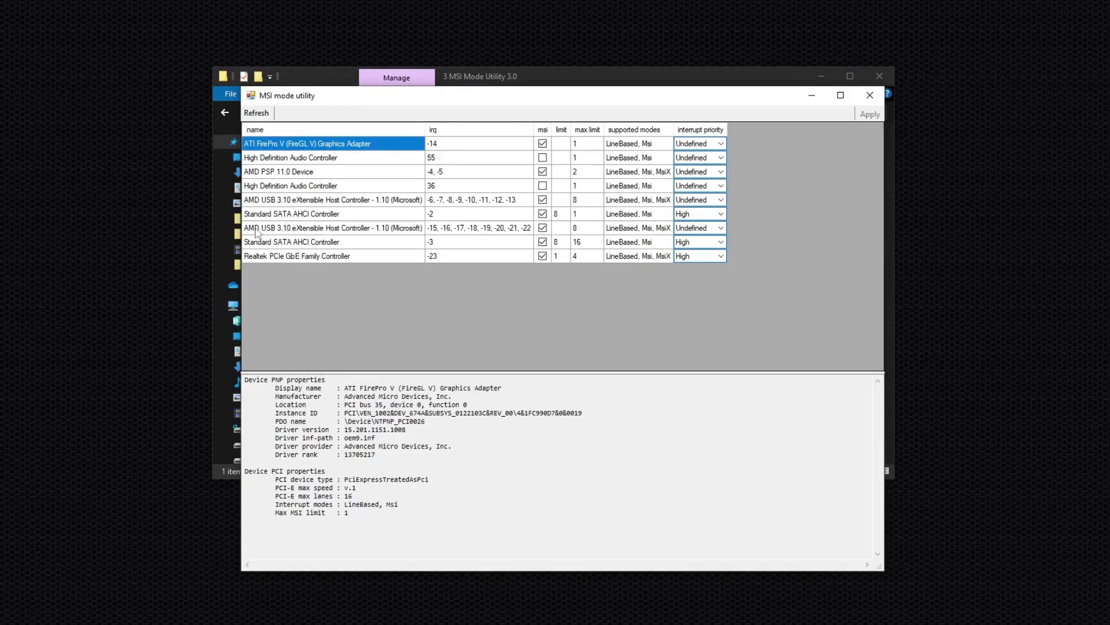
# - Set the second AMD USB 3.10 host controller's interrupt priority to High and apply
pyautogui.click(288, 233)
pyautogui.click(700, 232)
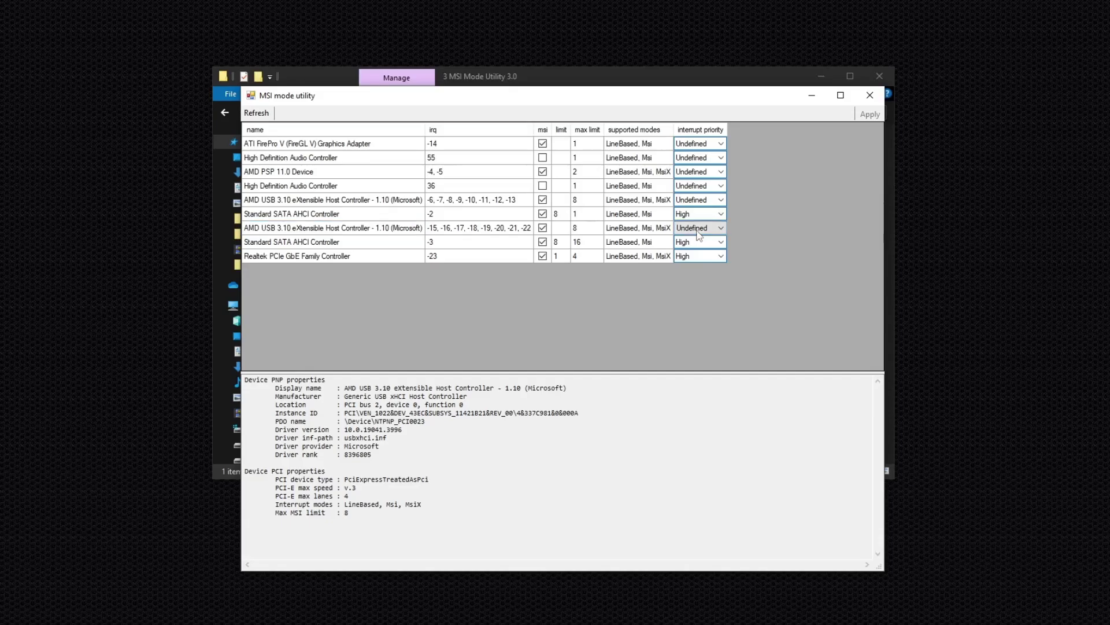
pyautogui.click(719, 231)
pyautogui.click(684, 263)
pyautogui.click(869, 114)
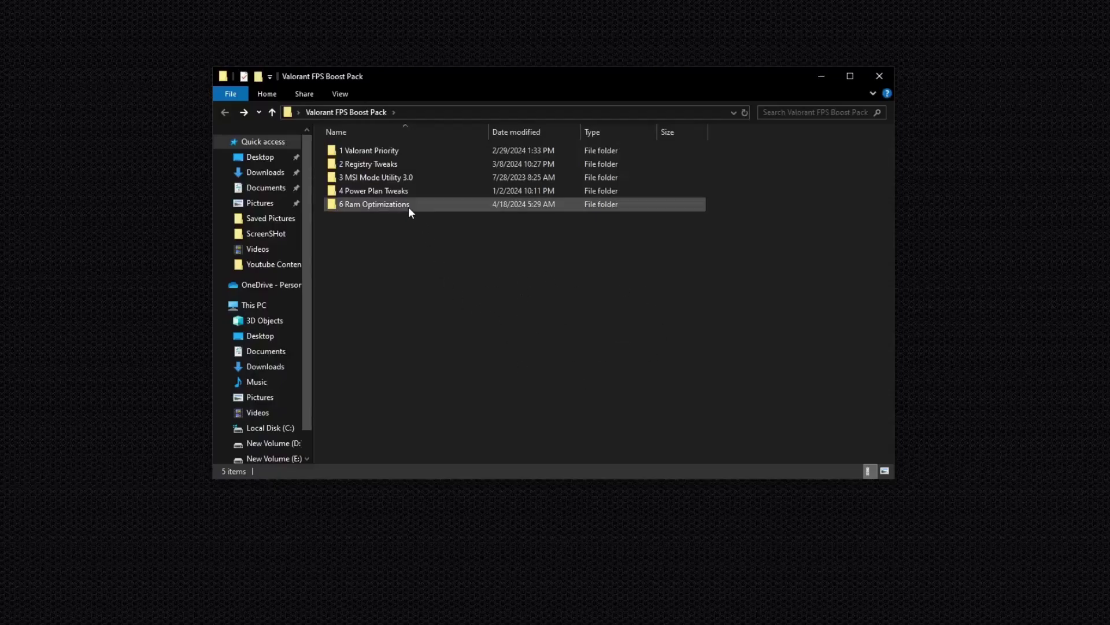
# - Run Import Velvox Power Plan from 4 Power Plan Tweaks as administrator, then close its window
pyautogui.doubleClick(372, 190)
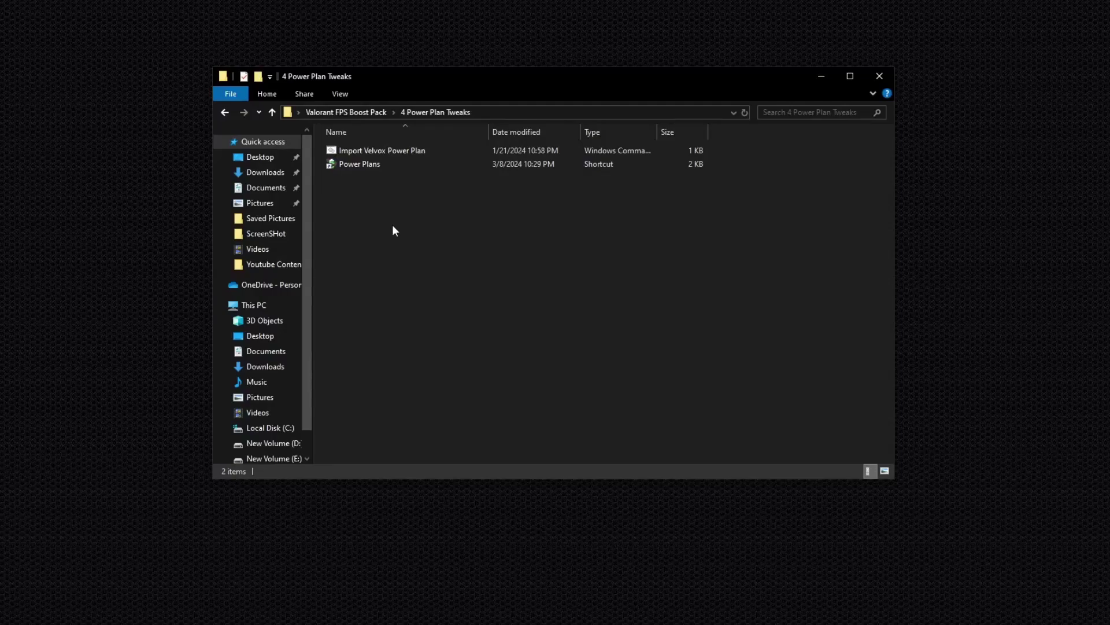
pyautogui.rightClick(395, 149)
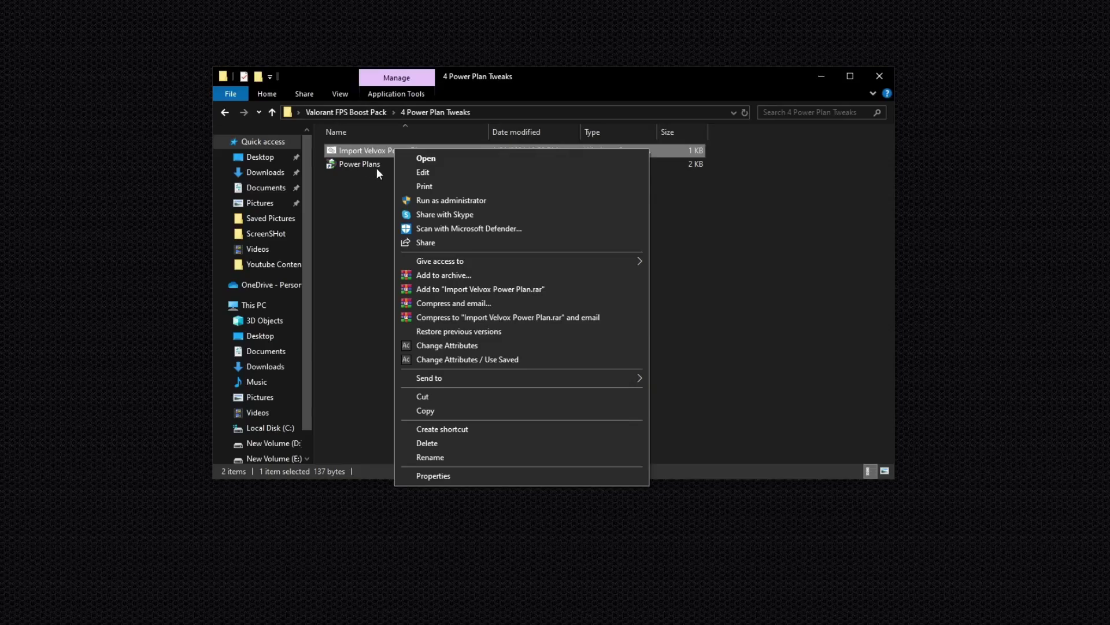
pyautogui.click(435, 200)
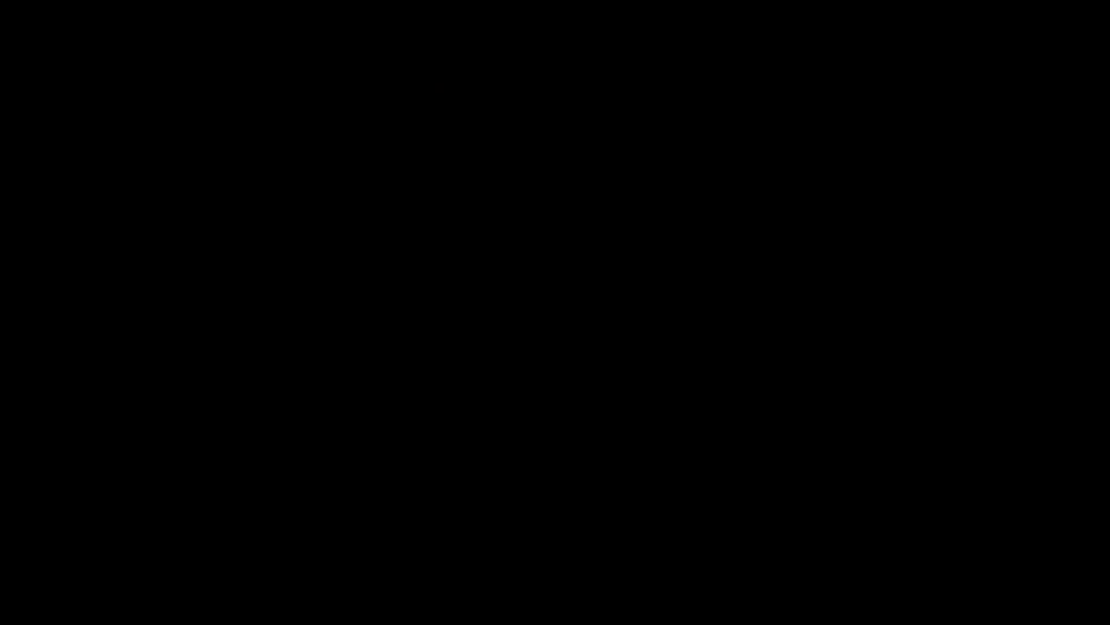
pyautogui.press('Return')
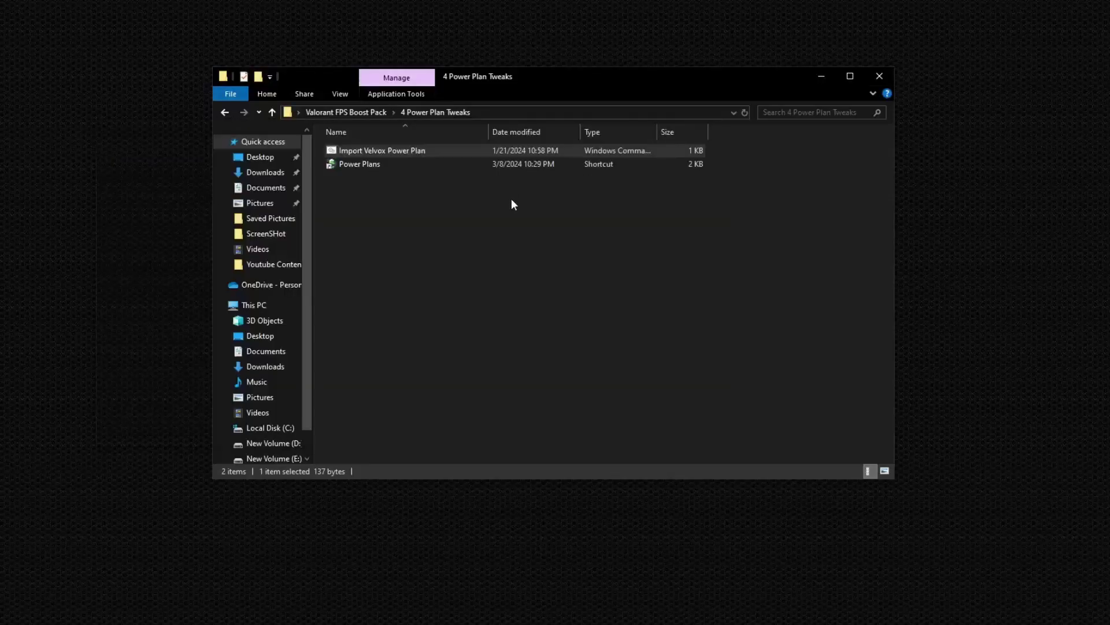
# - Verify Ultimate Performance is active in Power Options, then return to the boost pack folder
pyautogui.doubleClick(359, 165)
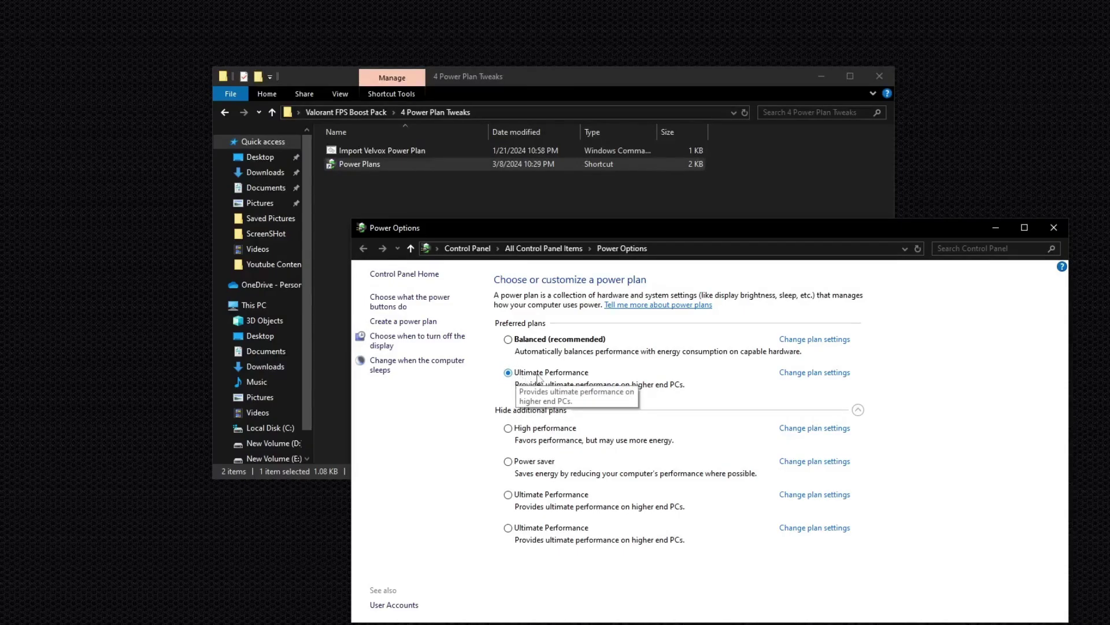
pyautogui.click(1050, 232)
pyautogui.click(230, 114)
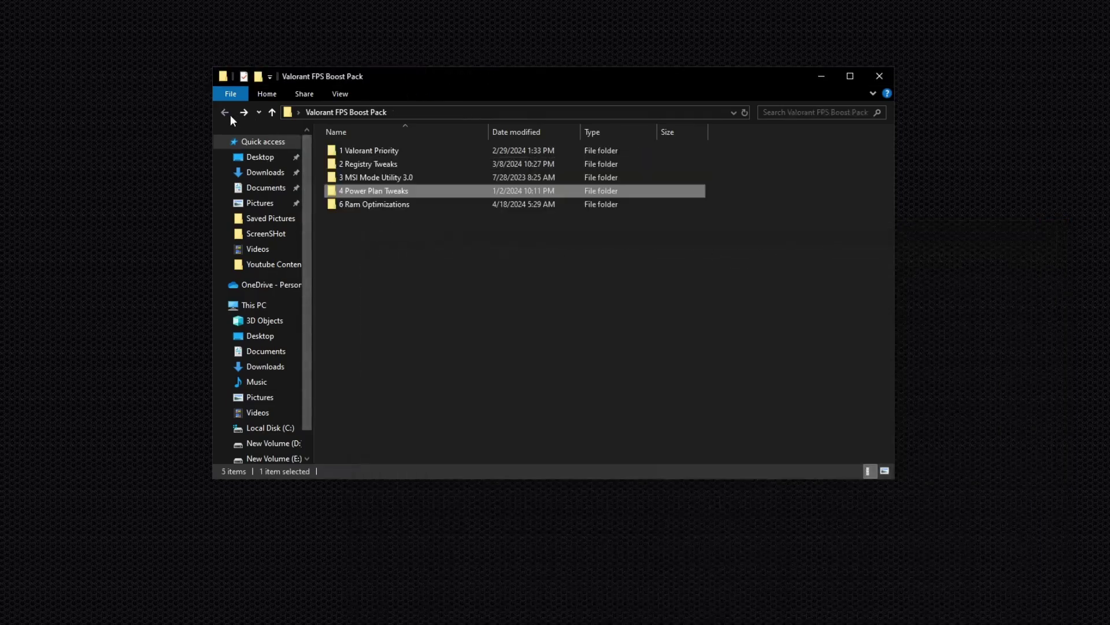
# - Confirm in Task Manager's Performance > Memory view that the PC has 16.0 GB RAM
pyautogui.doubleClick(383, 204)
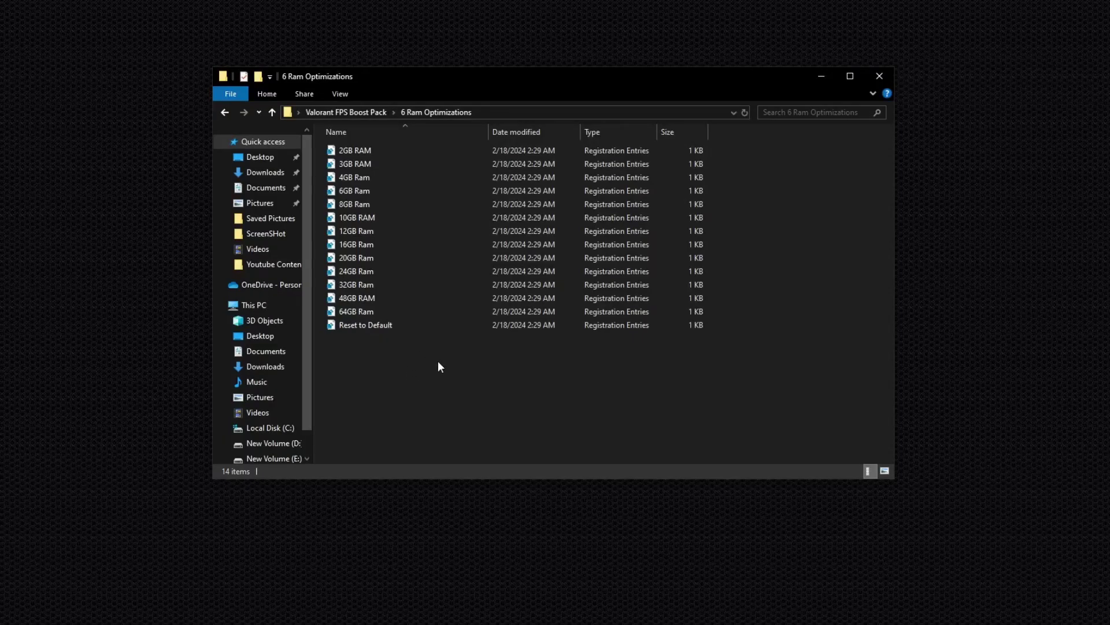
pyautogui.rightClick(513, 619)
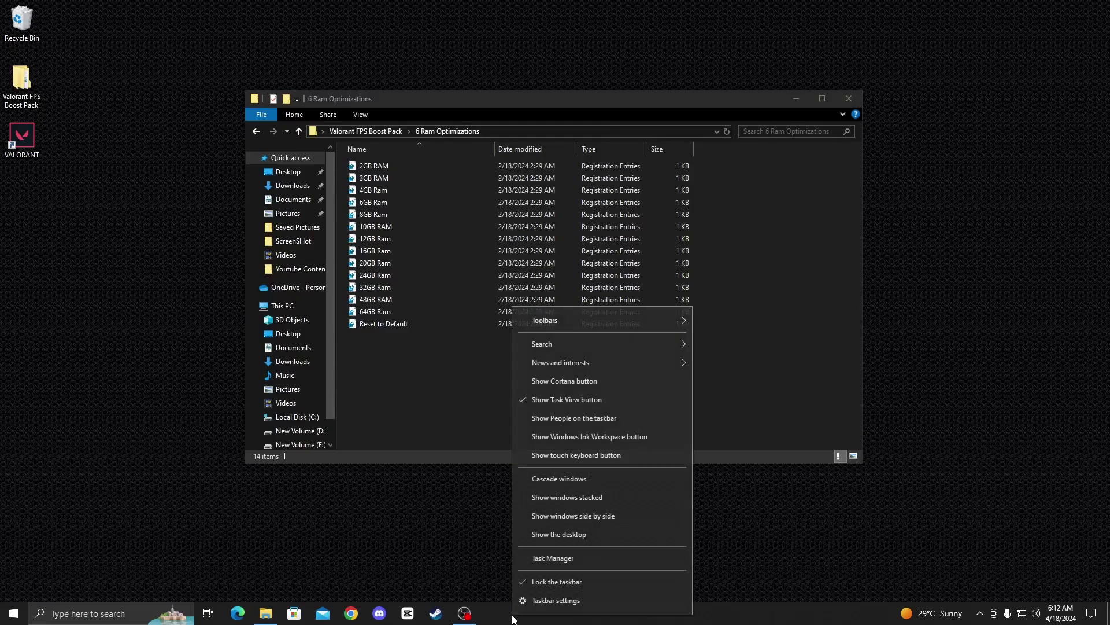
pyautogui.click(564, 558)
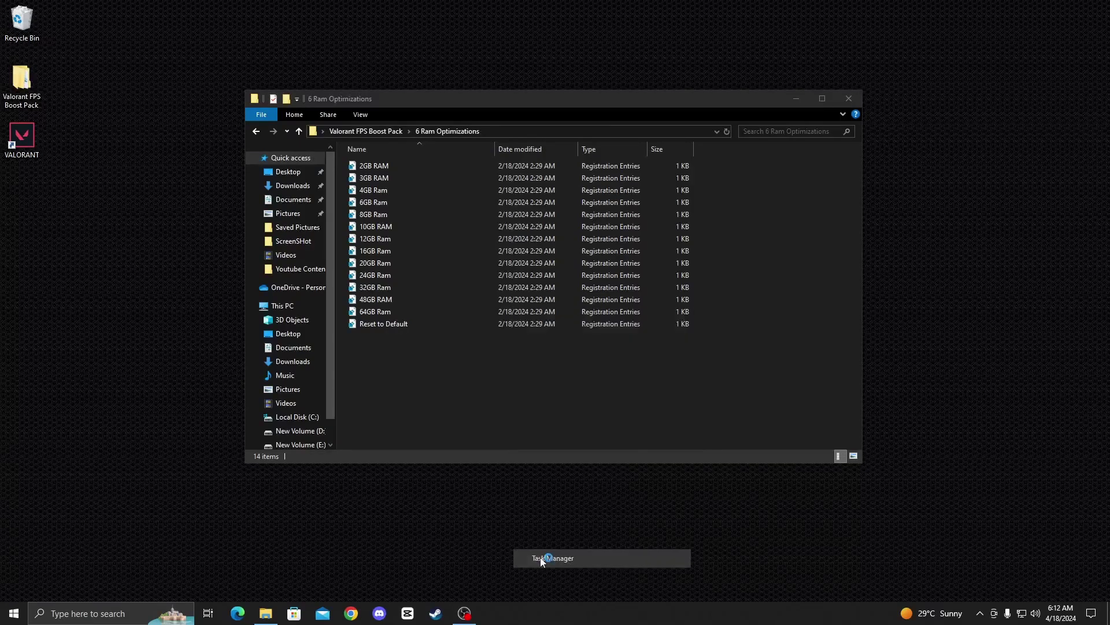
pyautogui.click(631, 332)
pyautogui.click(655, 173)
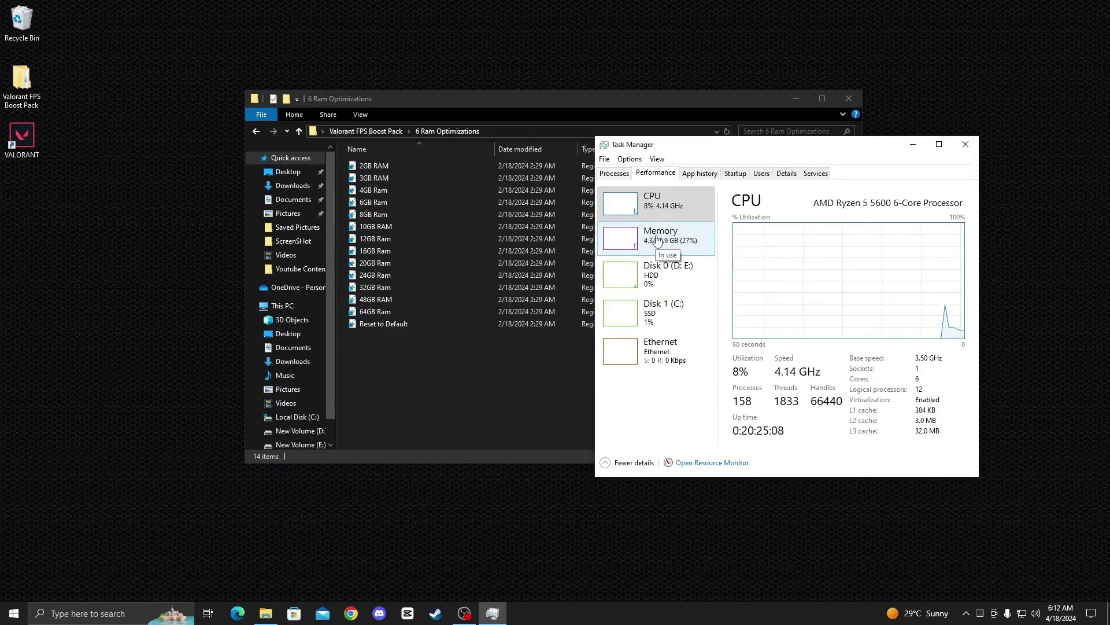
pyautogui.click(662, 240)
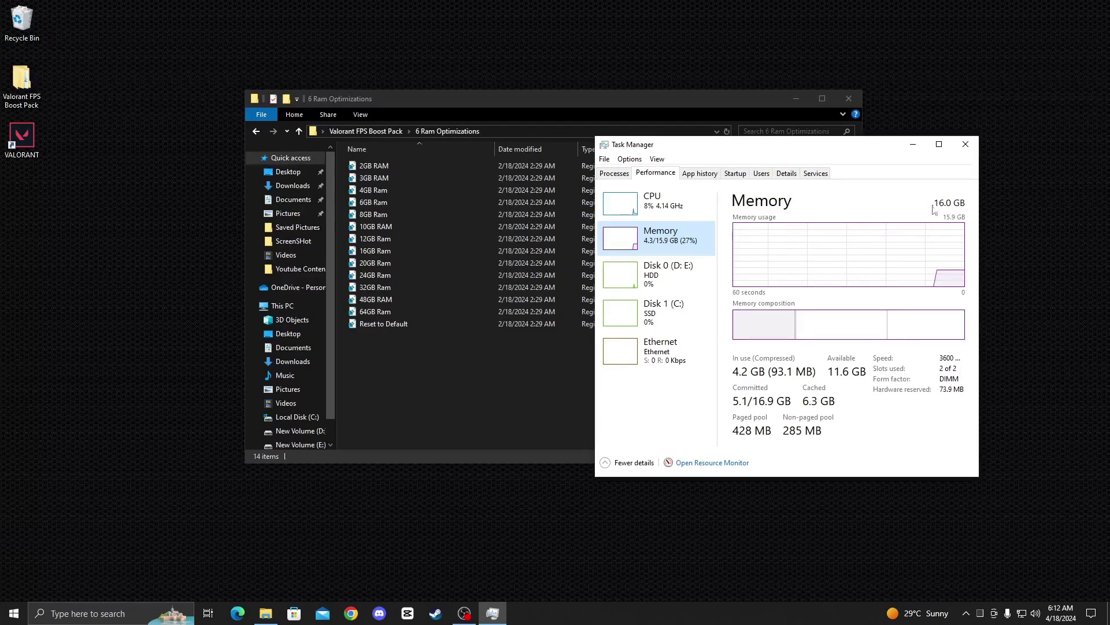
pyautogui.click(967, 151)
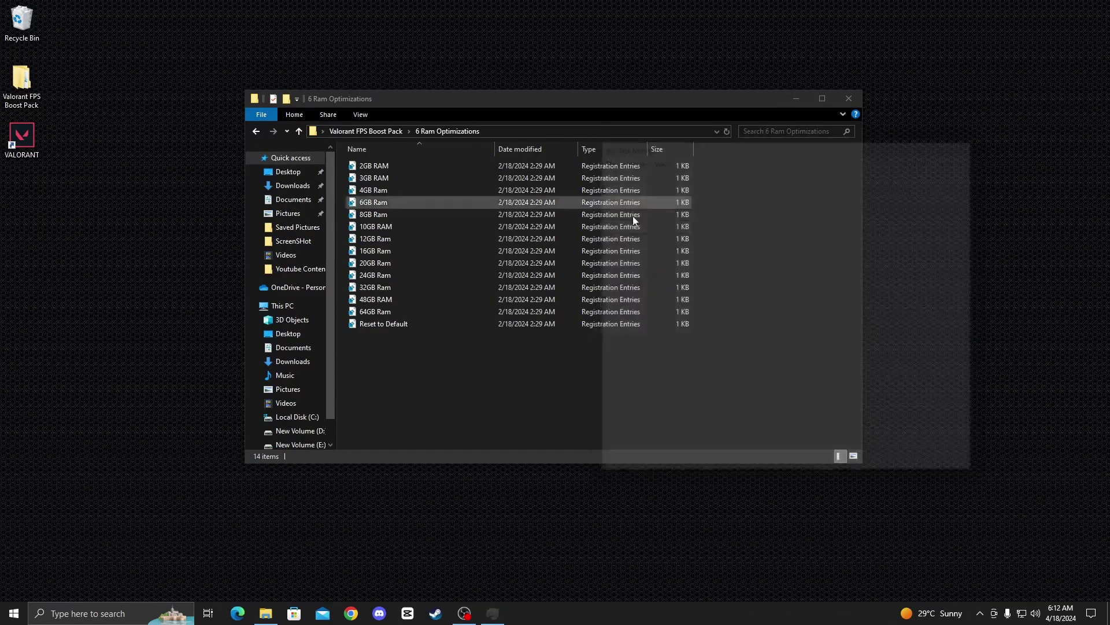
# - Merge the 16GB Ram file from 6 Ram Optimizations into the registry
pyautogui.click(385, 253)
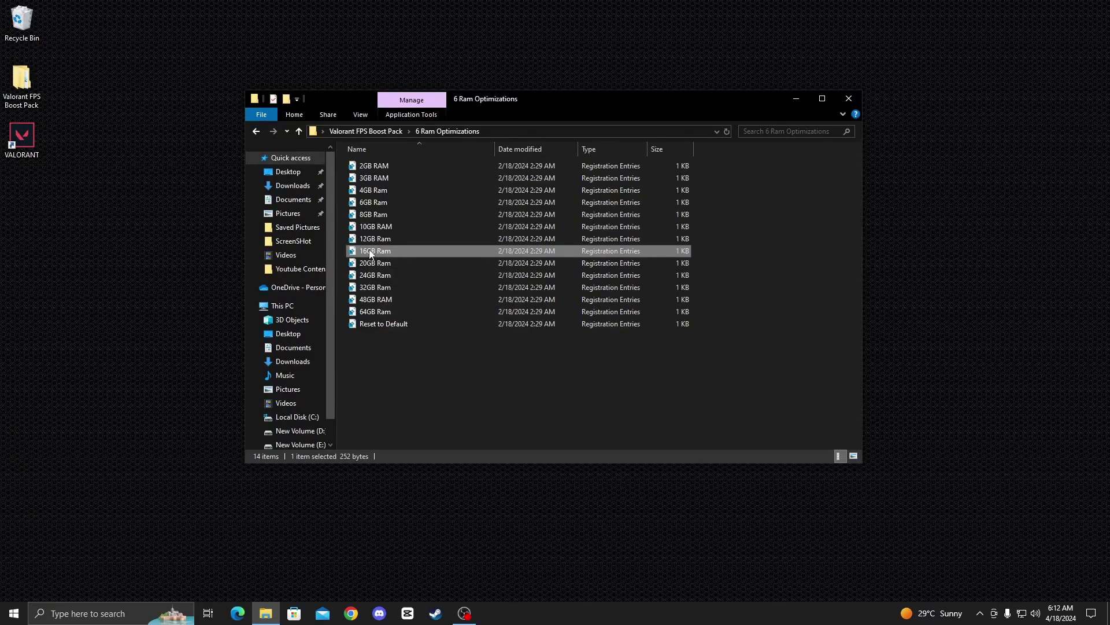
pyautogui.rightClick(370, 253)
pyautogui.click(400, 260)
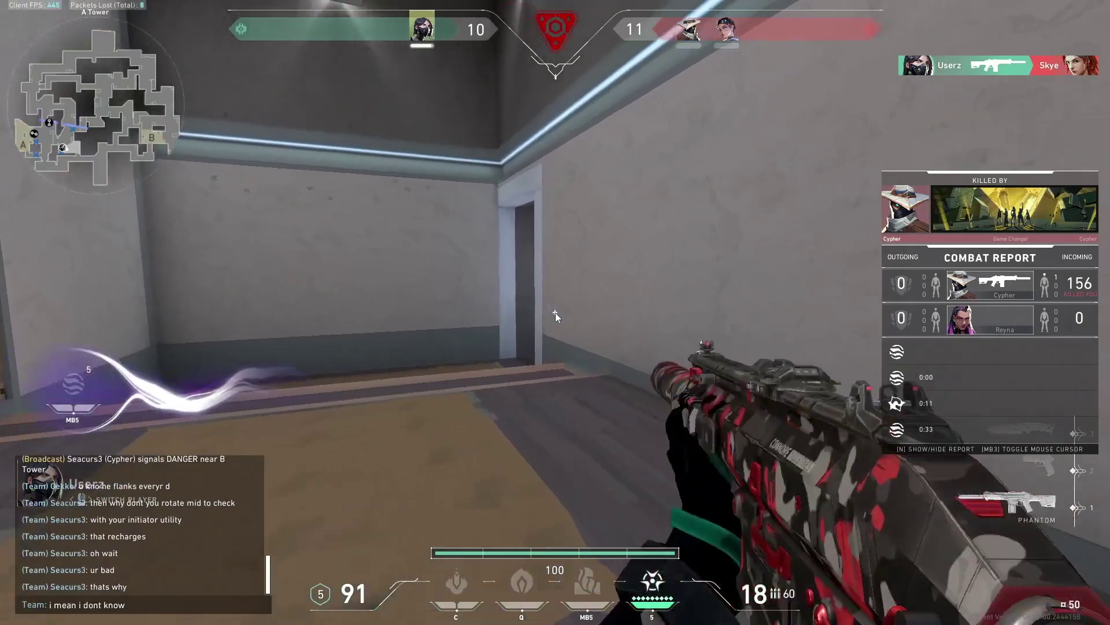
# - Send 'like our jett is god and gets two then' in the Valorant team chat
pyautogui.write('like our jett is god and')
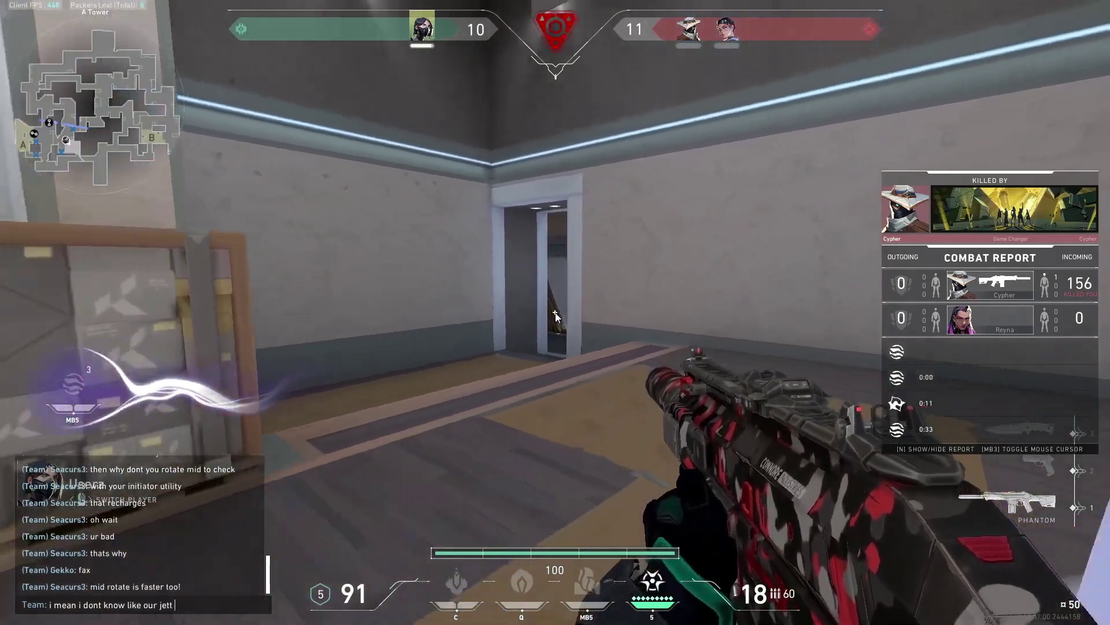
pyautogui.write(' gets two then')
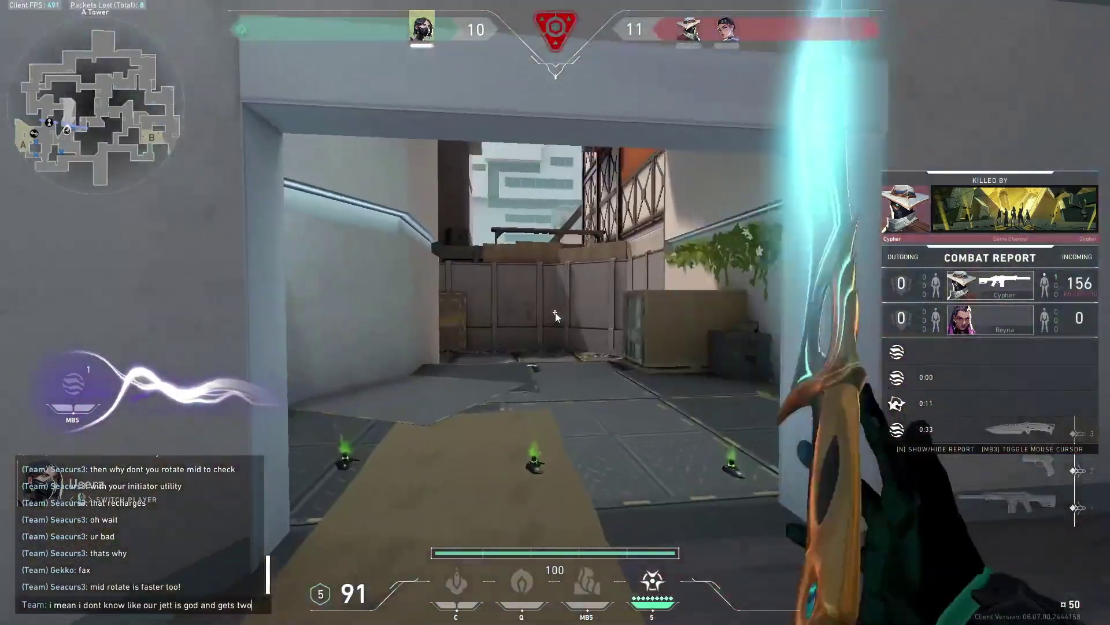